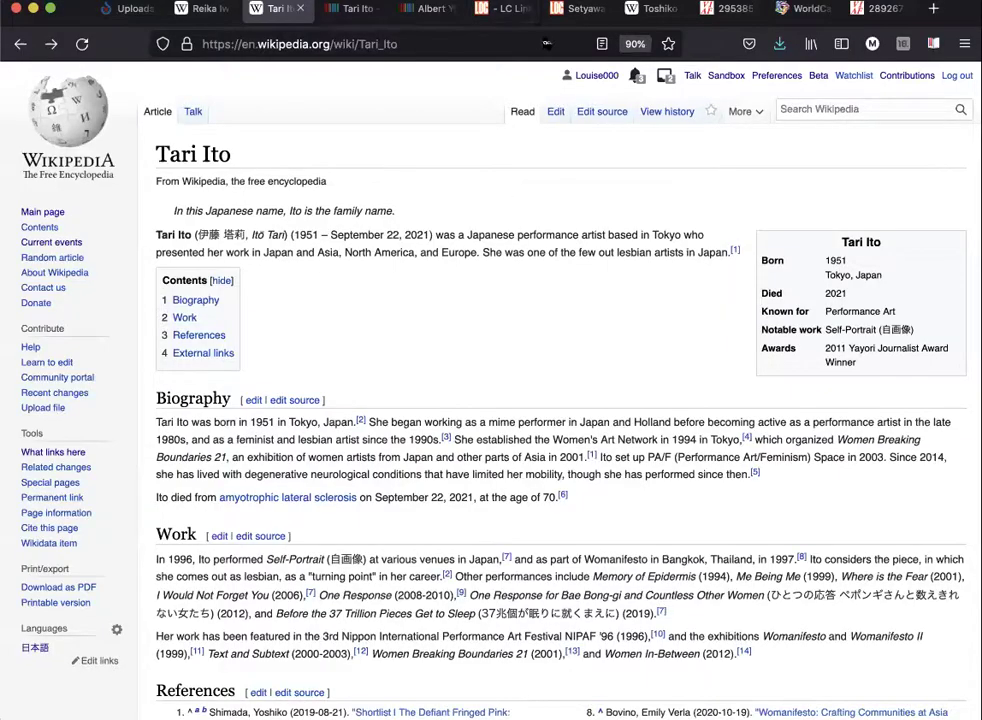
# - Examine the authority control identifiers at the end of the Toshiko Okanoue Wikipedia article
pyautogui.click(652, 10)
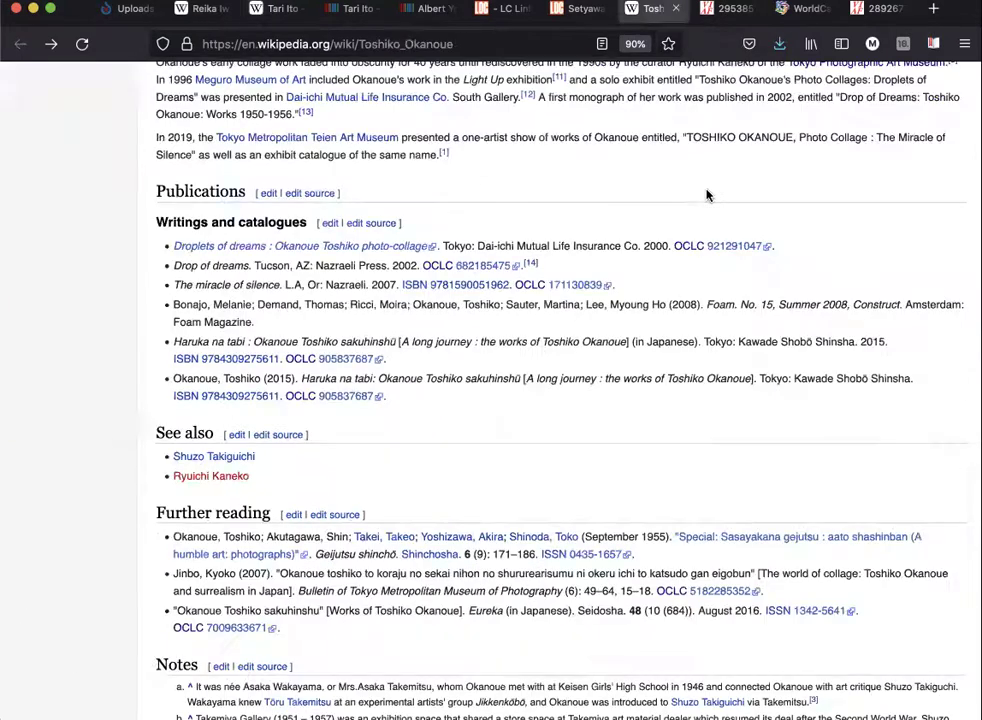
pyautogui.scroll(-10, 160, 410)
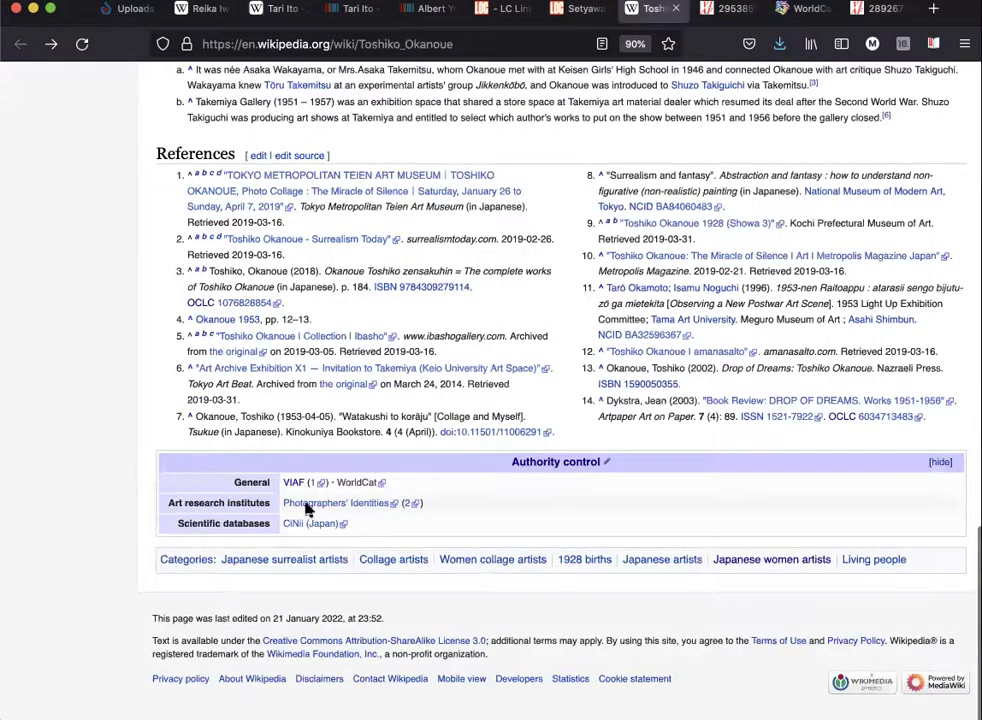
pyautogui.scroll(1, 678, 551)
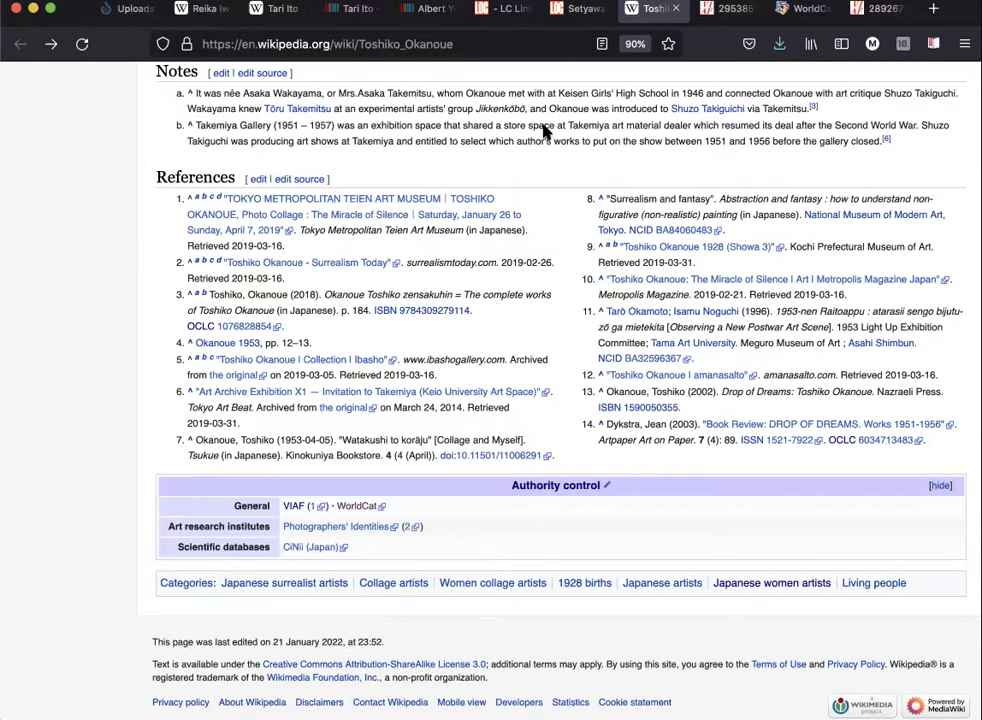
# - Review the Library of Congress authority record for Albert Yonathan Setyawan, the VIAF record for Tari Ito and the WorldCat Identities page
pyautogui.click(580, 10)
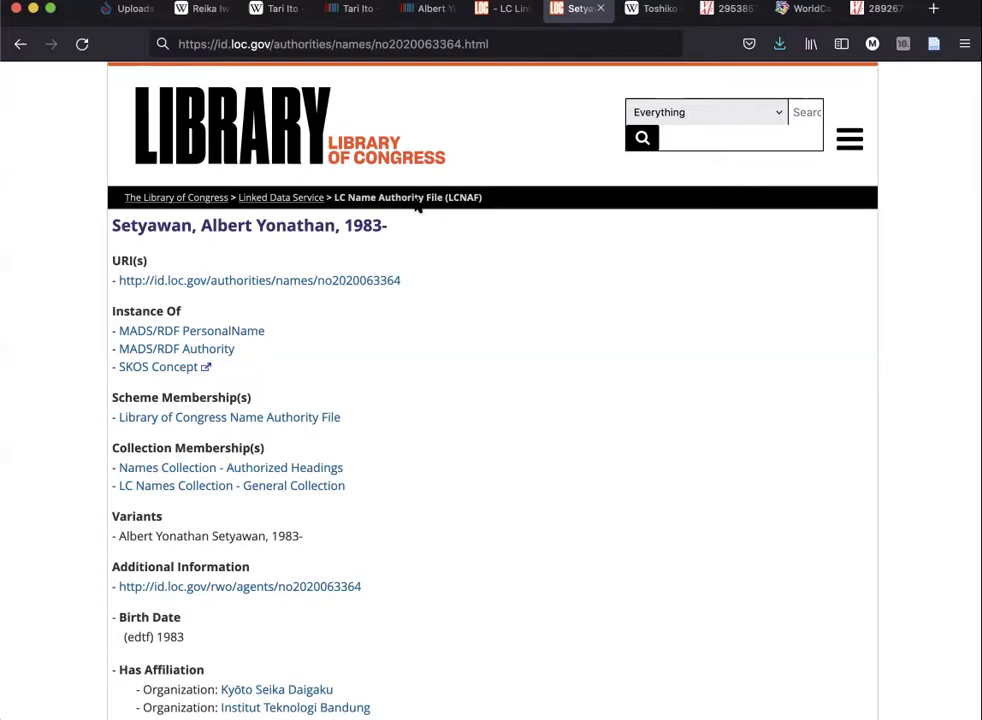
pyautogui.scroll(-1, 420, 210)
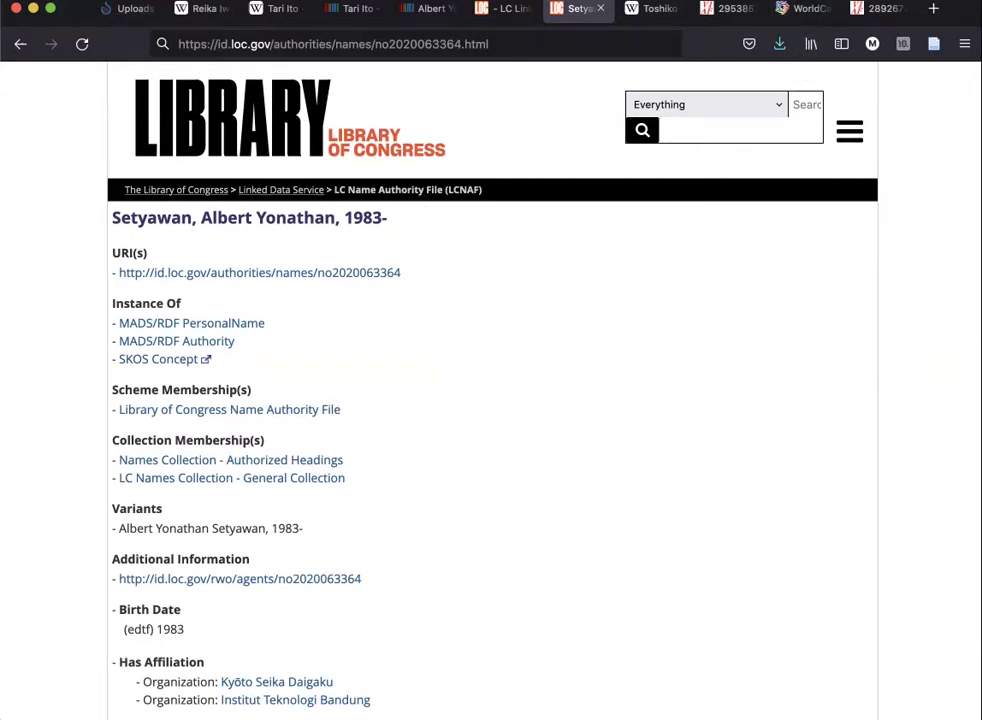
pyautogui.click(815, 12)
pyautogui.click(730, 12)
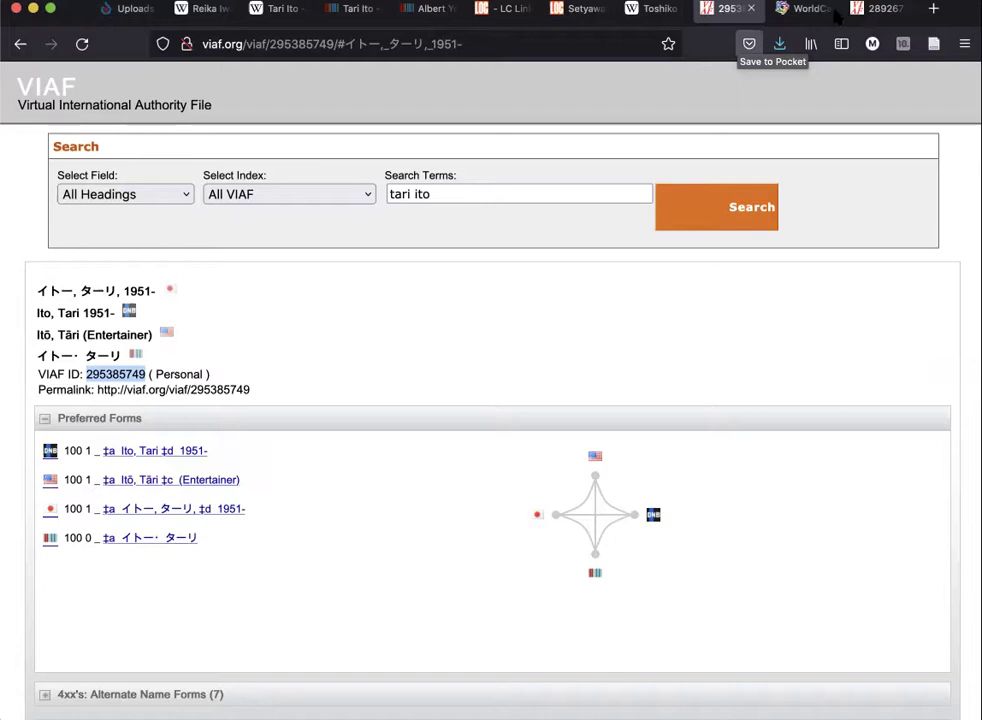
pyautogui.click(803, 12)
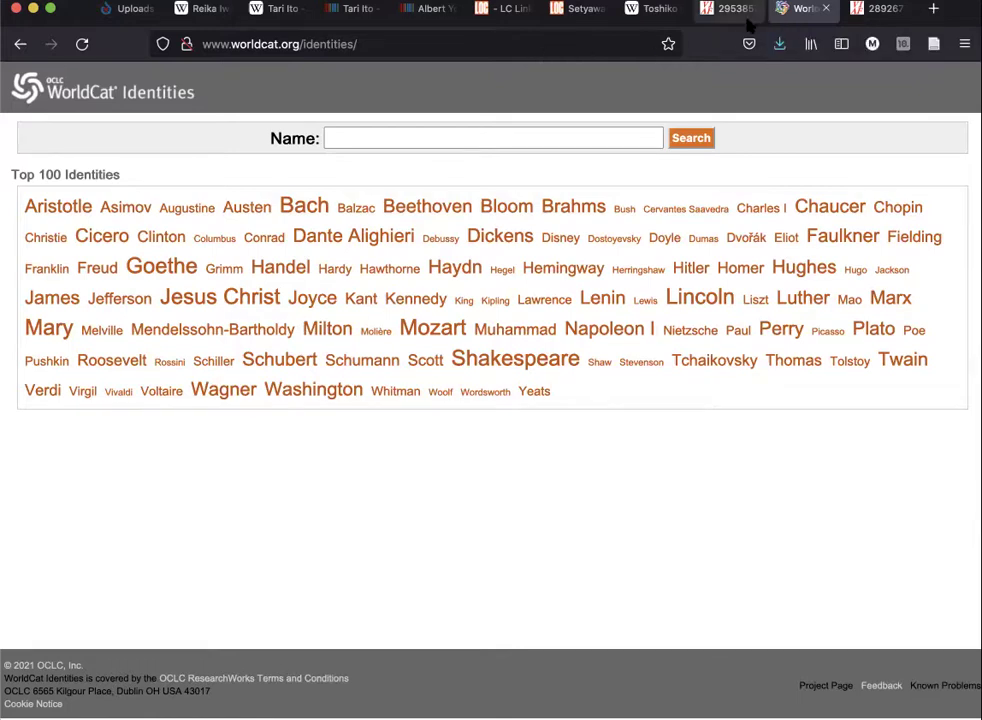
# - Go to the Wikidata main page, search for "tari ito" and open the Japanese artist's item
pyautogui.click(362, 10)
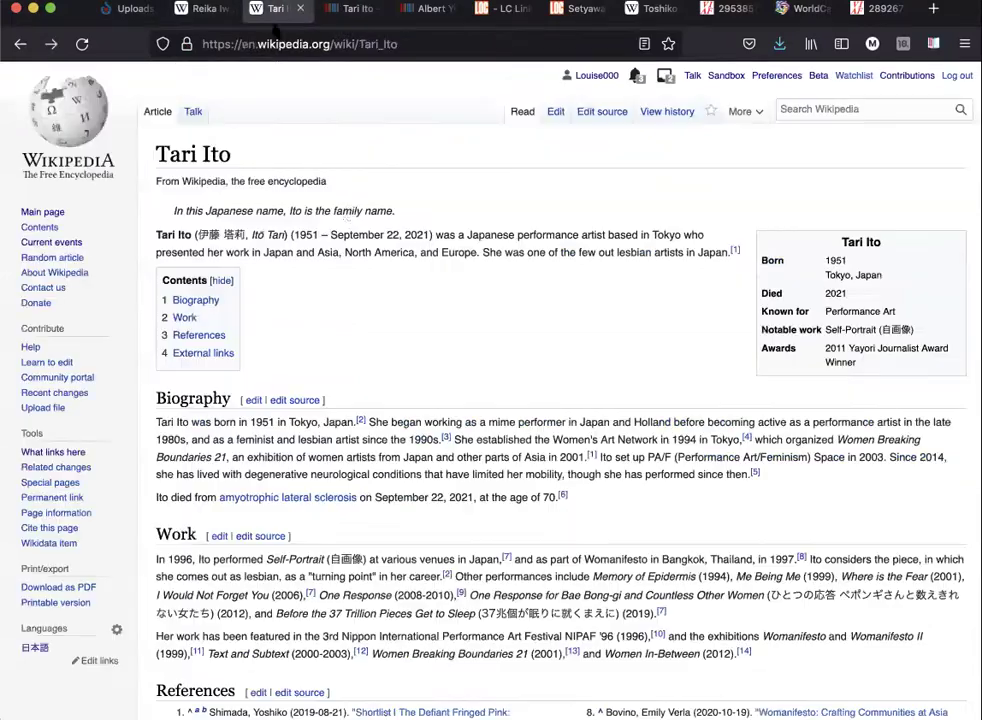
pyautogui.click(276, 9)
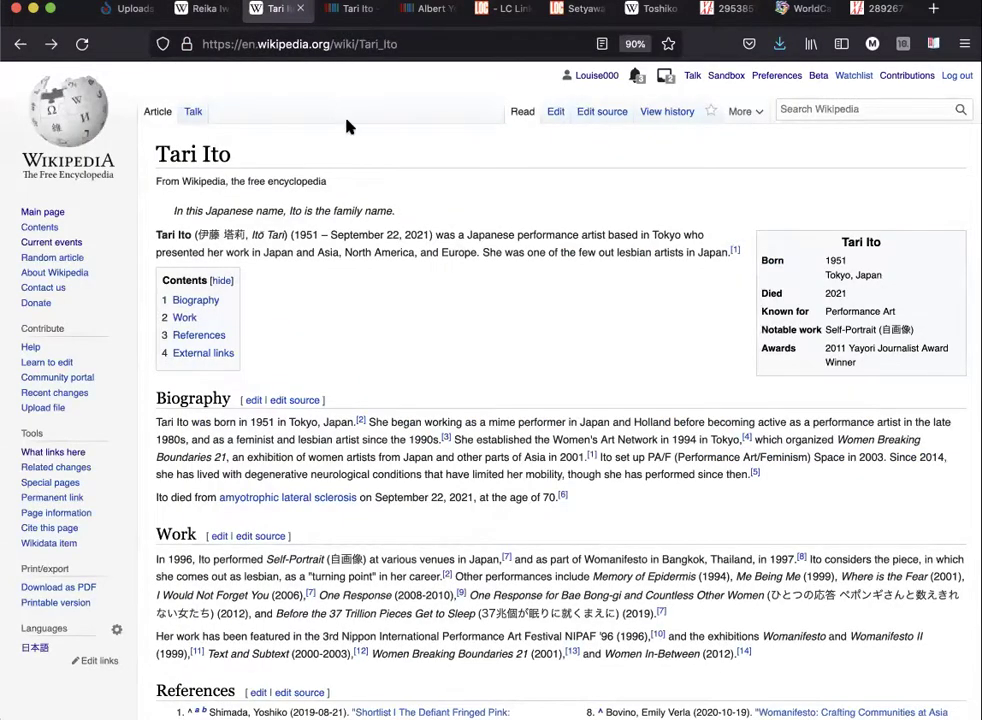
pyautogui.click(342, 12)
pyautogui.scroll(15, 366, 131)
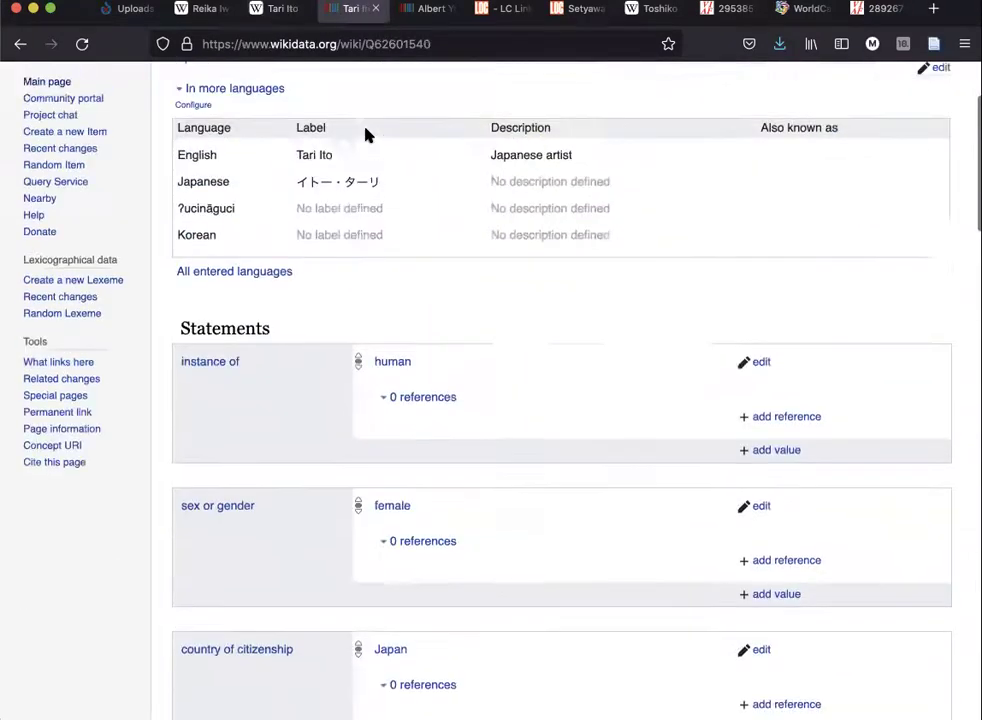
pyautogui.scroll(3, 366, 133)
pyautogui.click(79, 140)
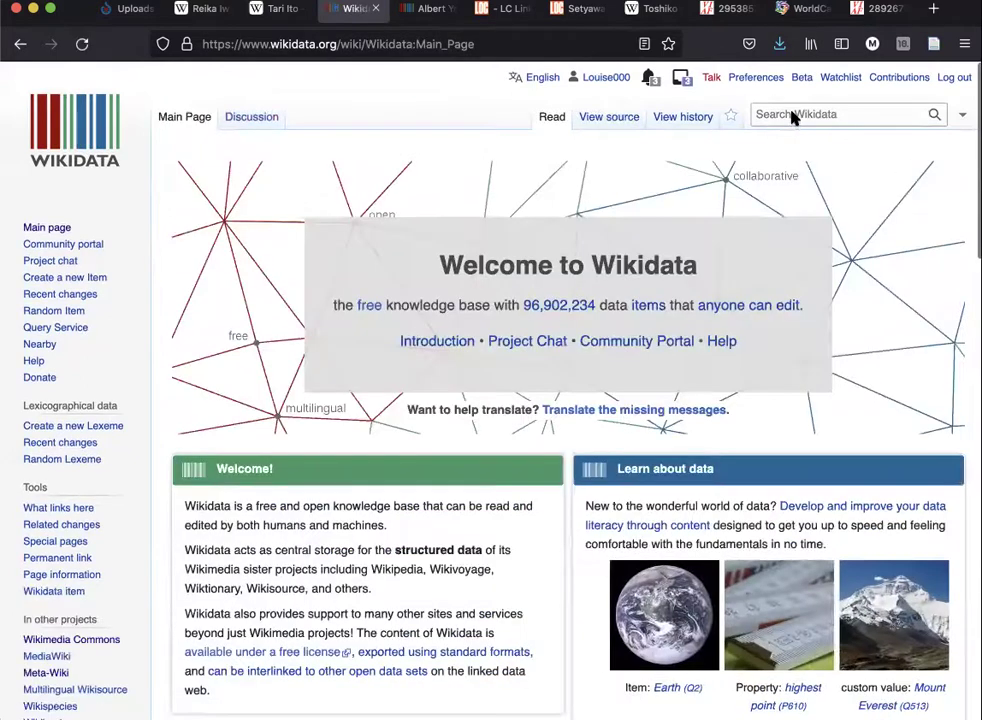
pyautogui.click(792, 116)
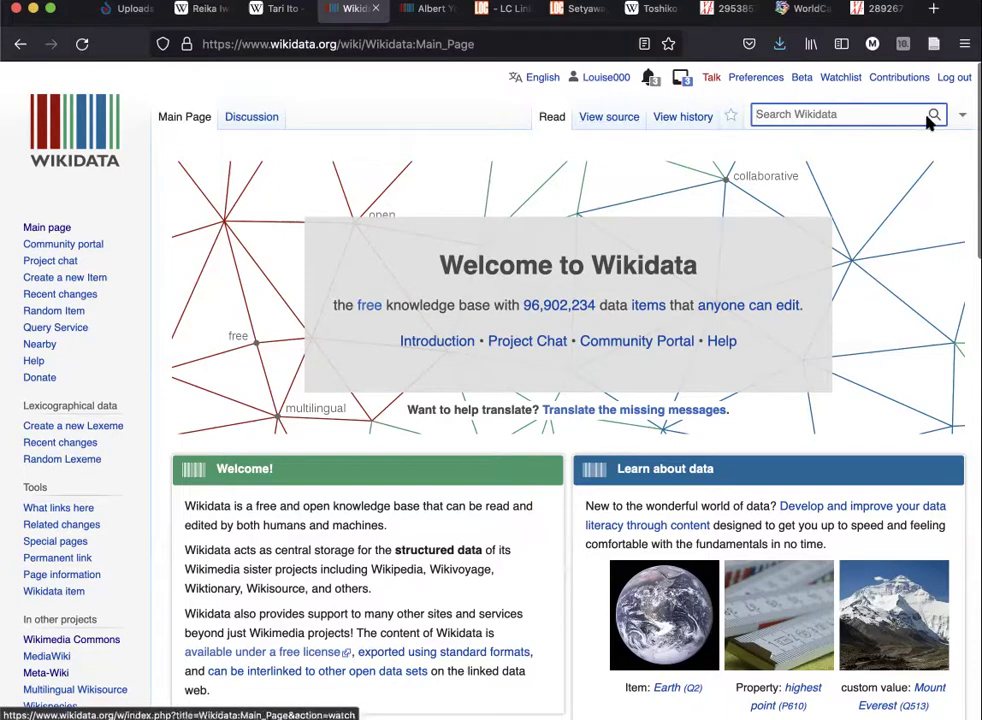
pyautogui.scroll(-1, 895, 115)
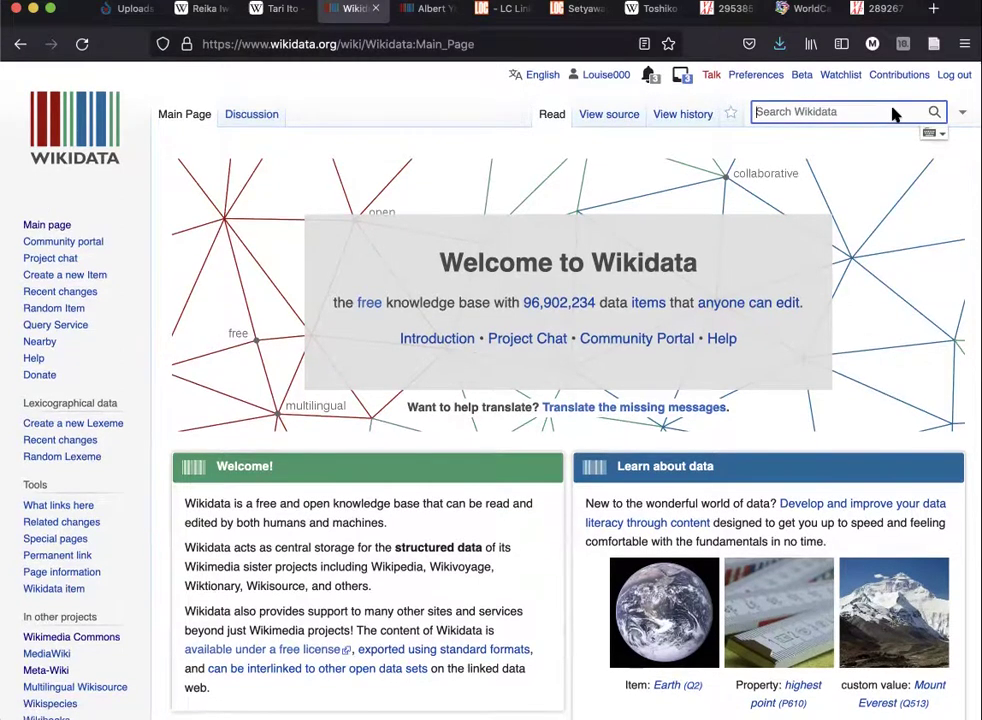
pyautogui.write('tari ito')
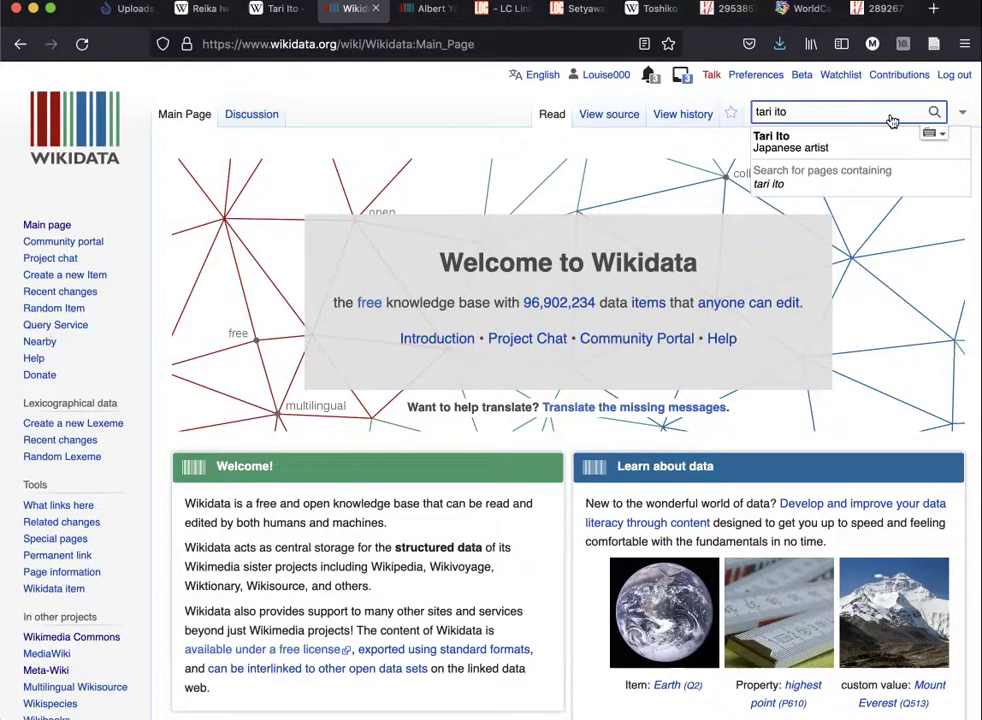
pyautogui.click(780, 150)
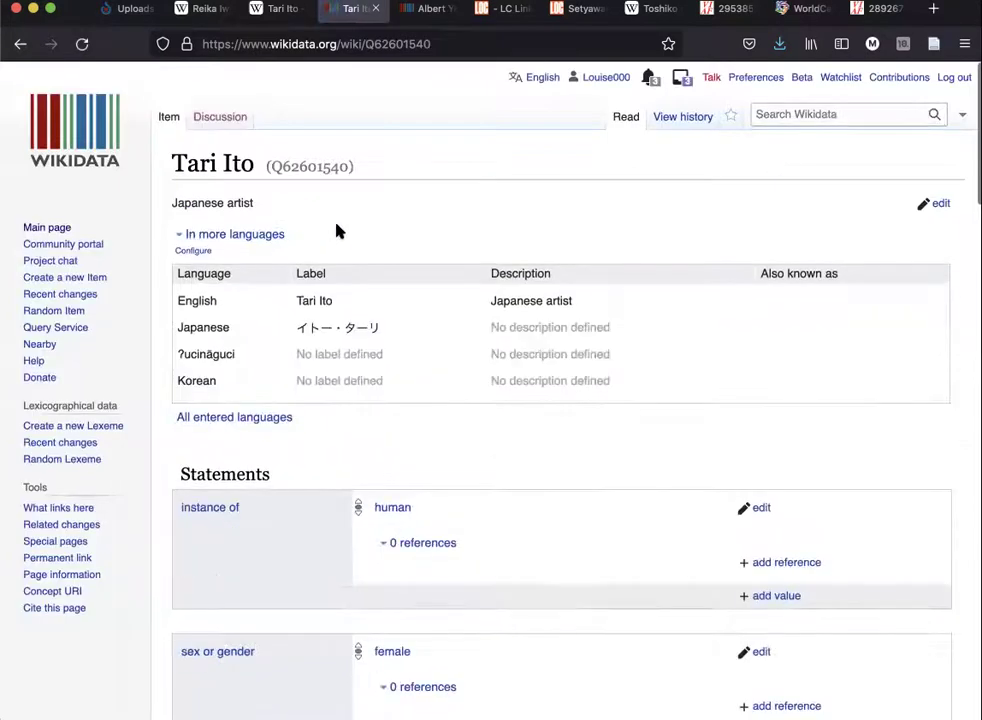
# - Look over the Tari Ito item's labels, descriptions and statements down to its Identifiers section
pyautogui.scroll(-2, 336, 229)
pyautogui.scroll(-1, 336, 229)
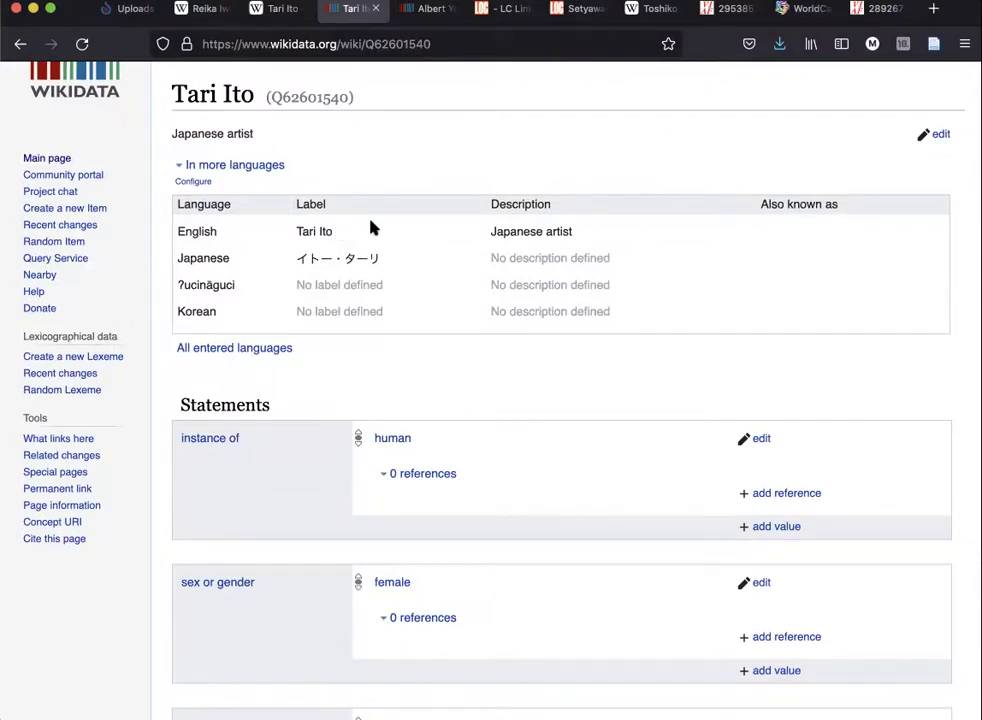
pyautogui.scroll(2, 370, 226)
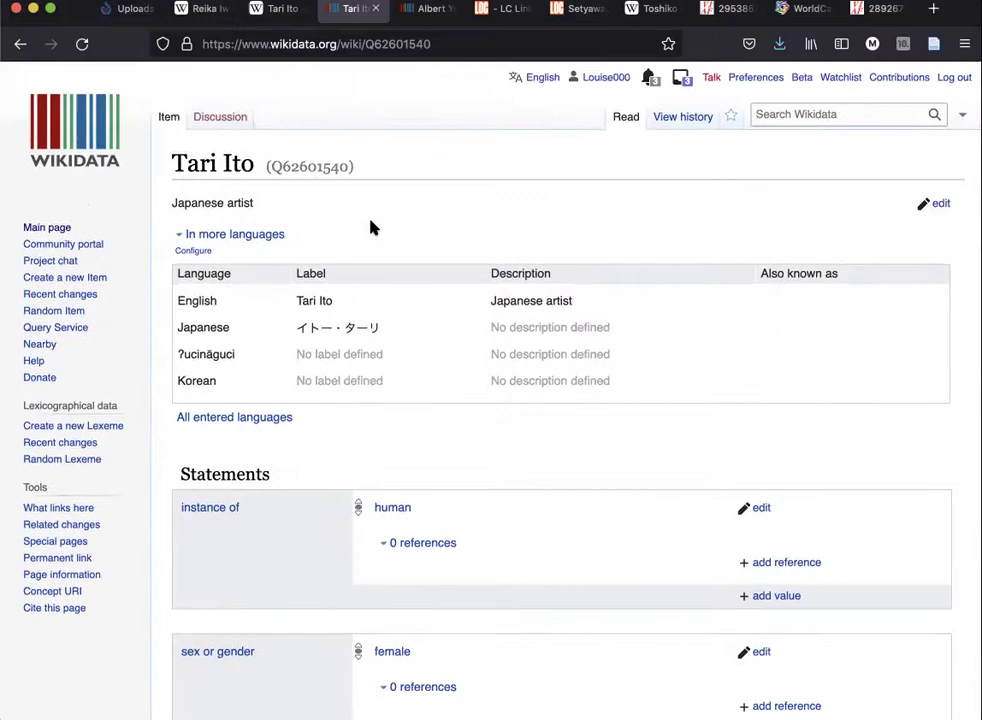
pyautogui.scroll(-1, 370, 228)
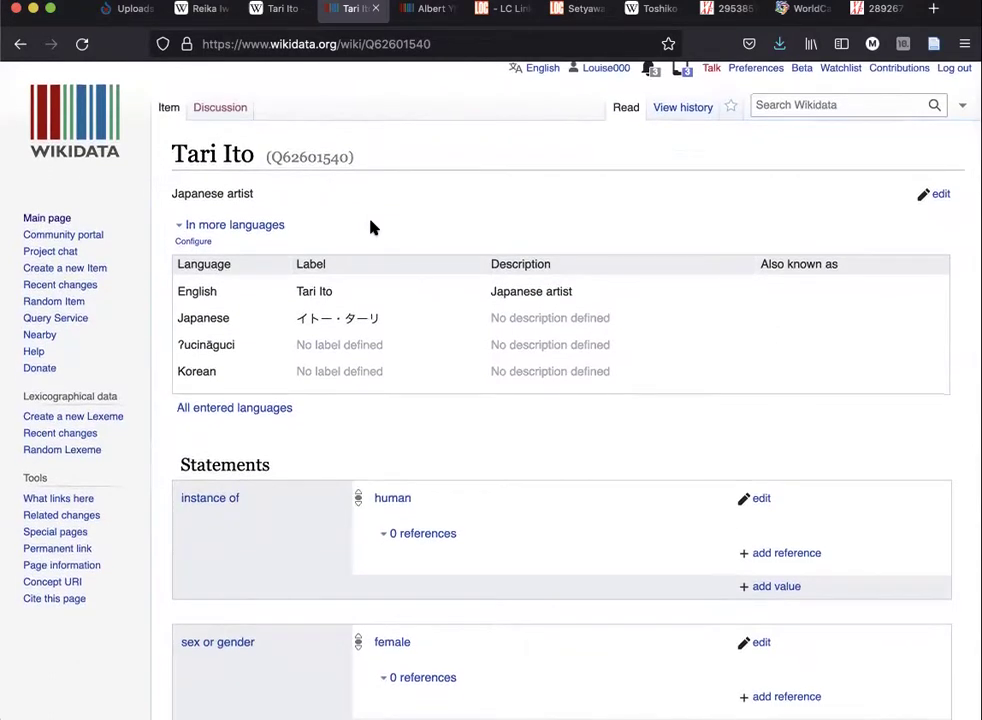
pyautogui.scroll(-3, 370, 228)
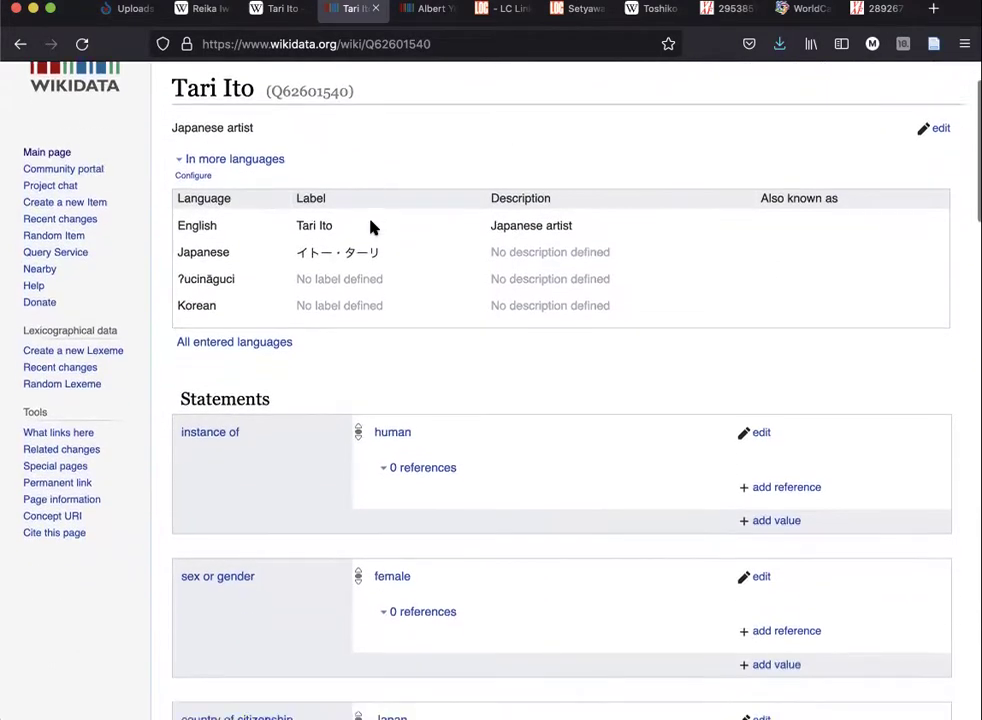
pyautogui.scroll(3, 370, 228)
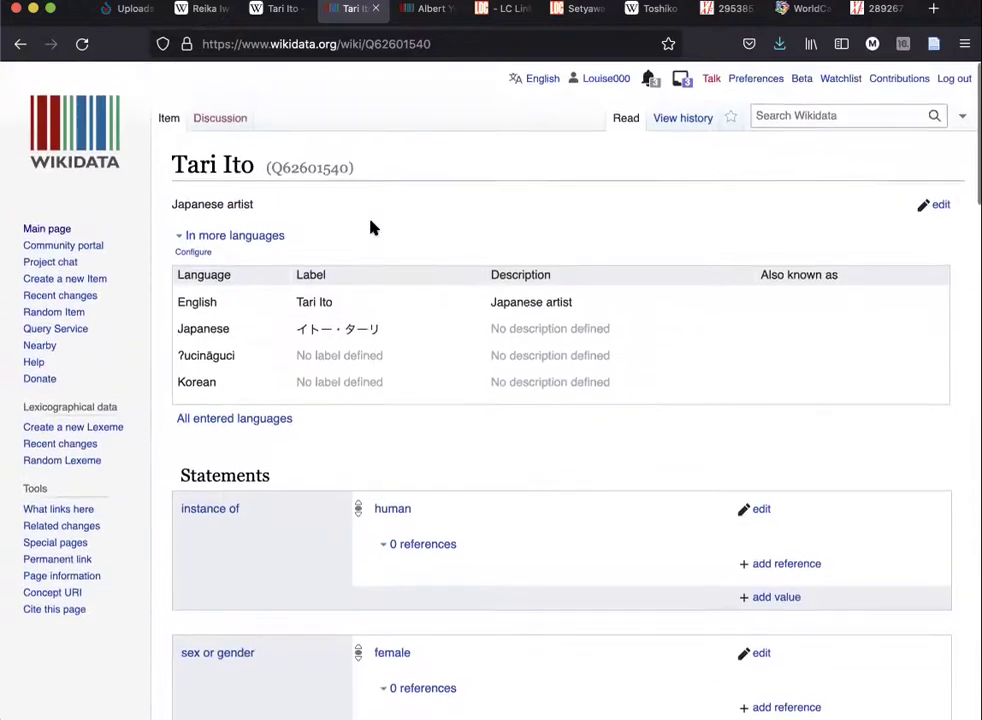
pyautogui.scroll(-10, 370, 228)
pyautogui.scroll(-15, 370, 228)
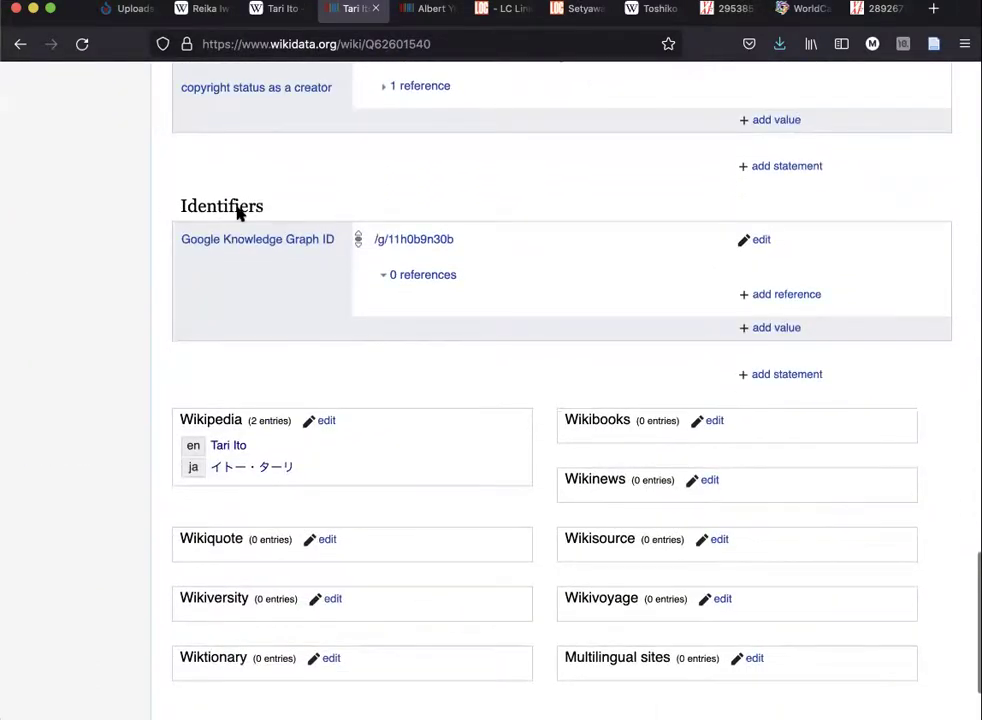
# - Start a new statement under Identifiers and choose VIAF ID as its property
pyautogui.click(780, 376)
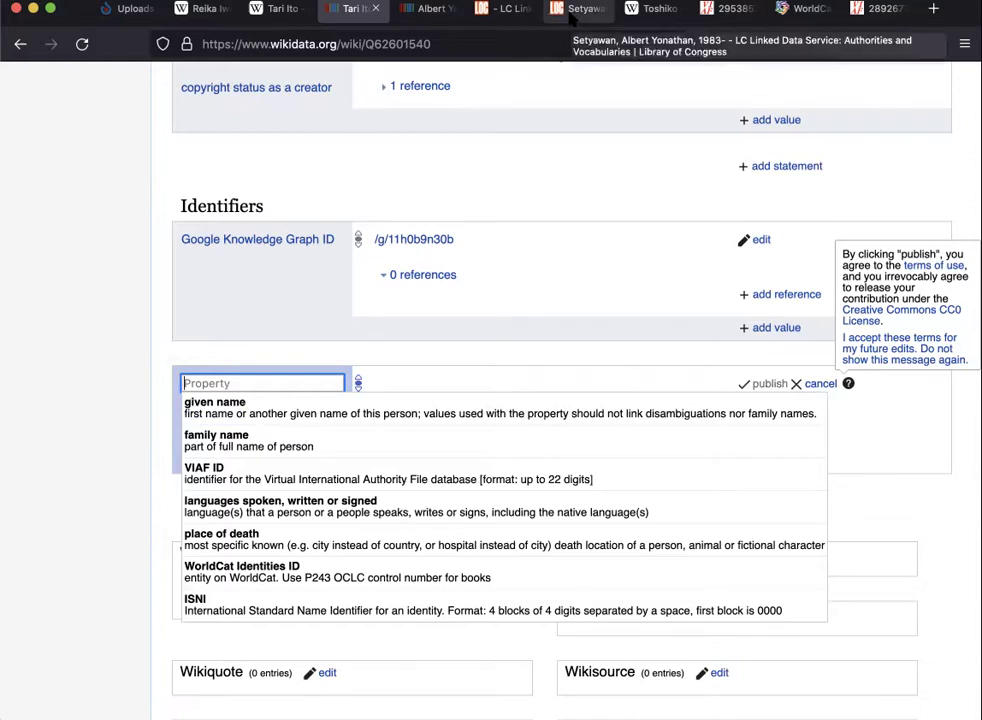
pyautogui.click(714, 9)
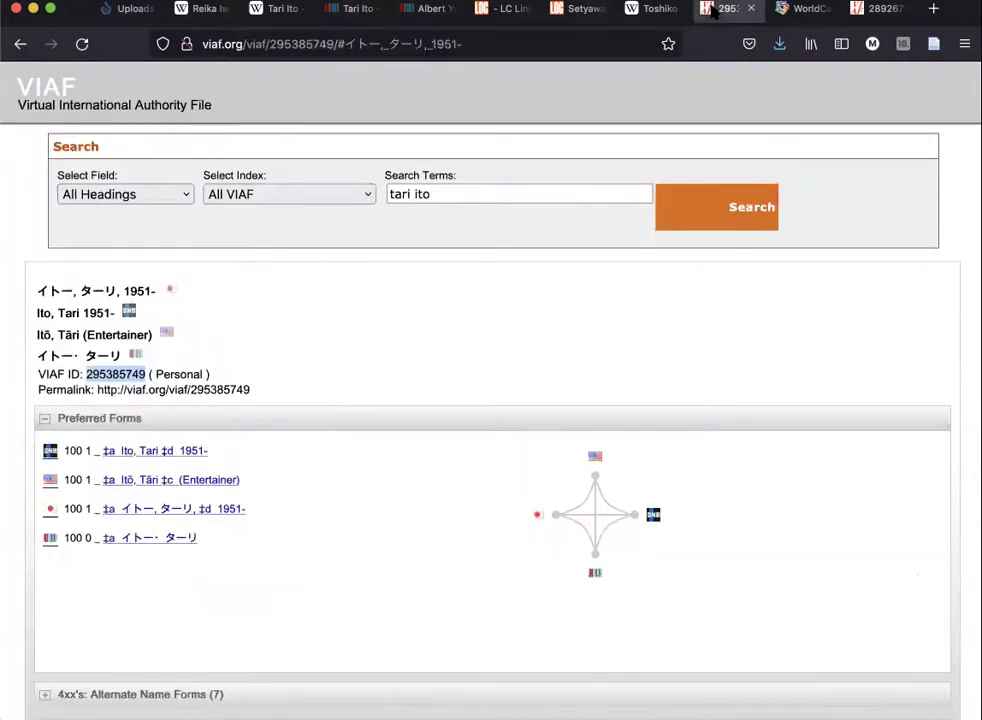
pyautogui.click(810, 12)
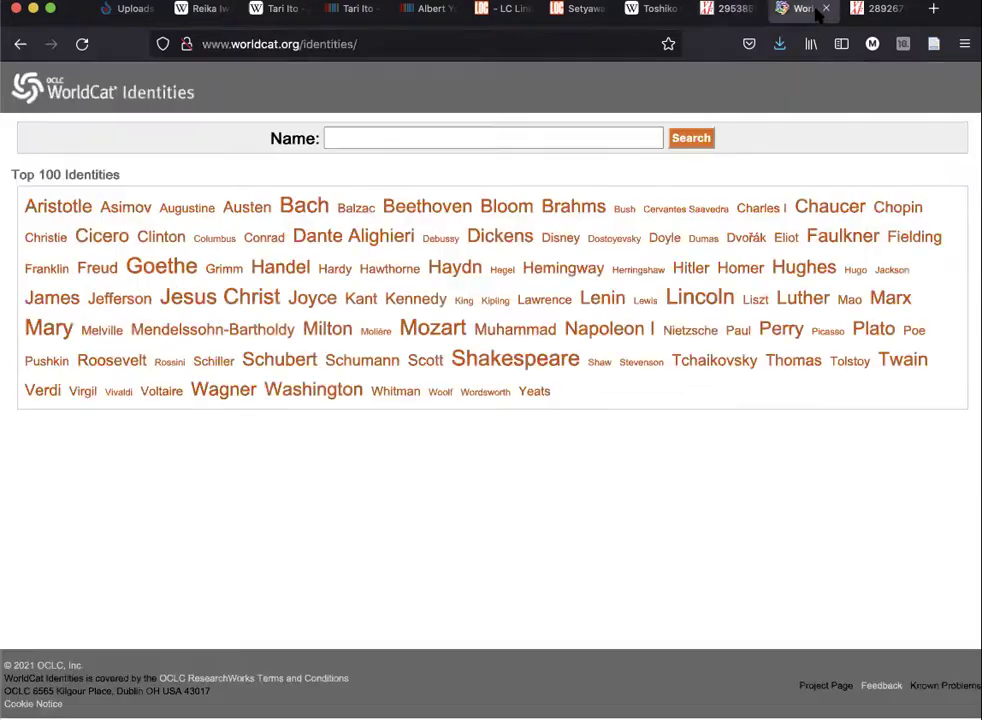
pyautogui.click(728, 9)
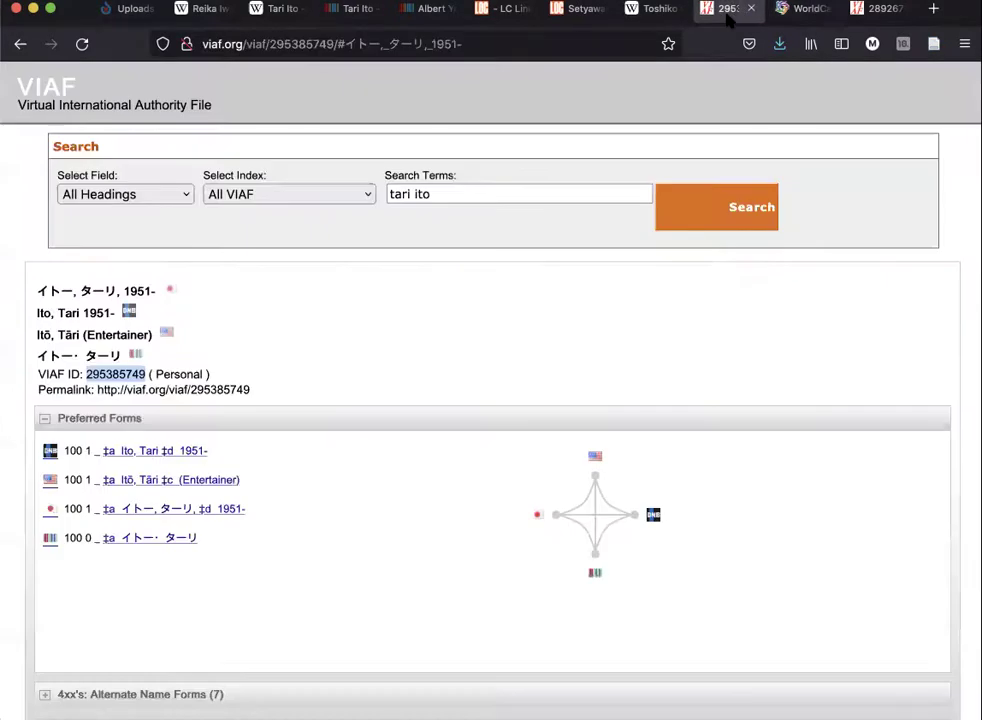
pyautogui.click(424, 314)
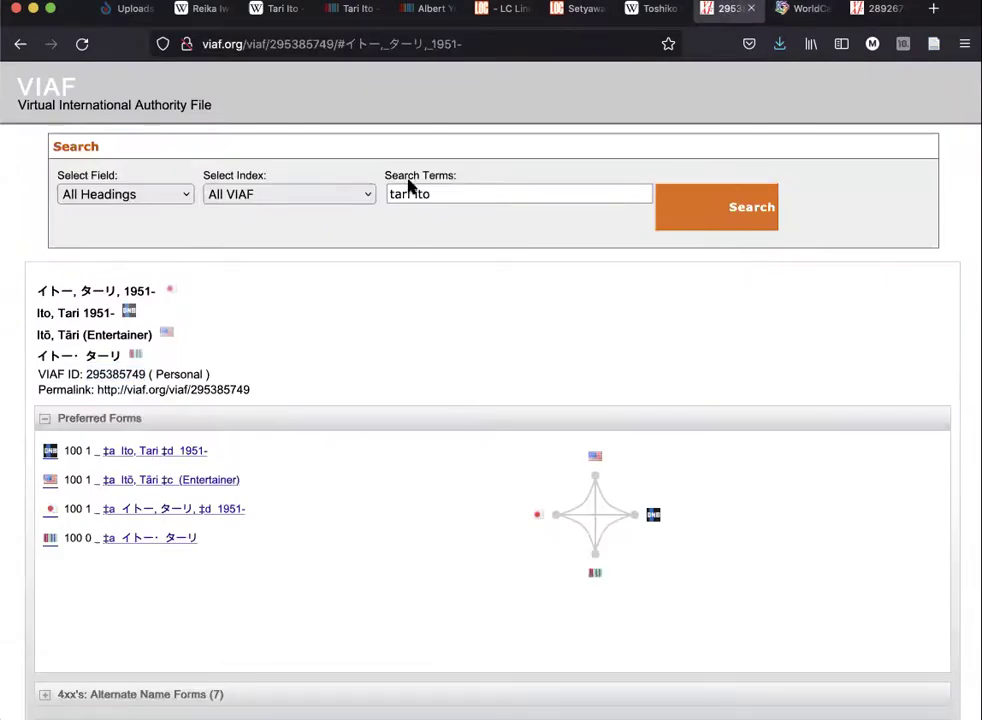
pyautogui.click(355, 9)
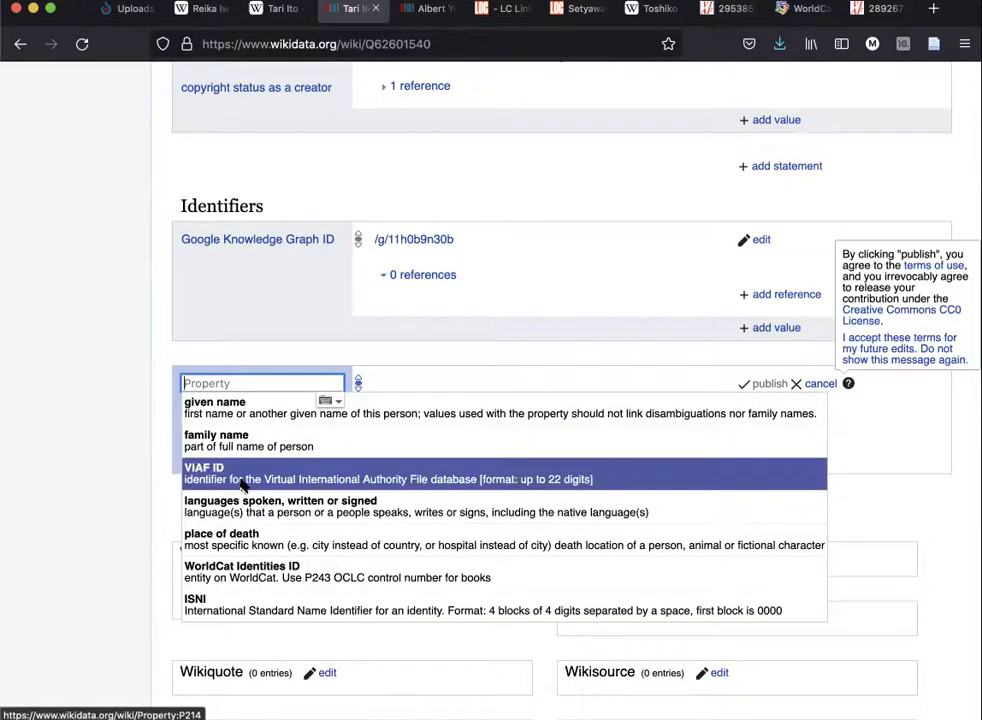
pyautogui.click(188, 470)
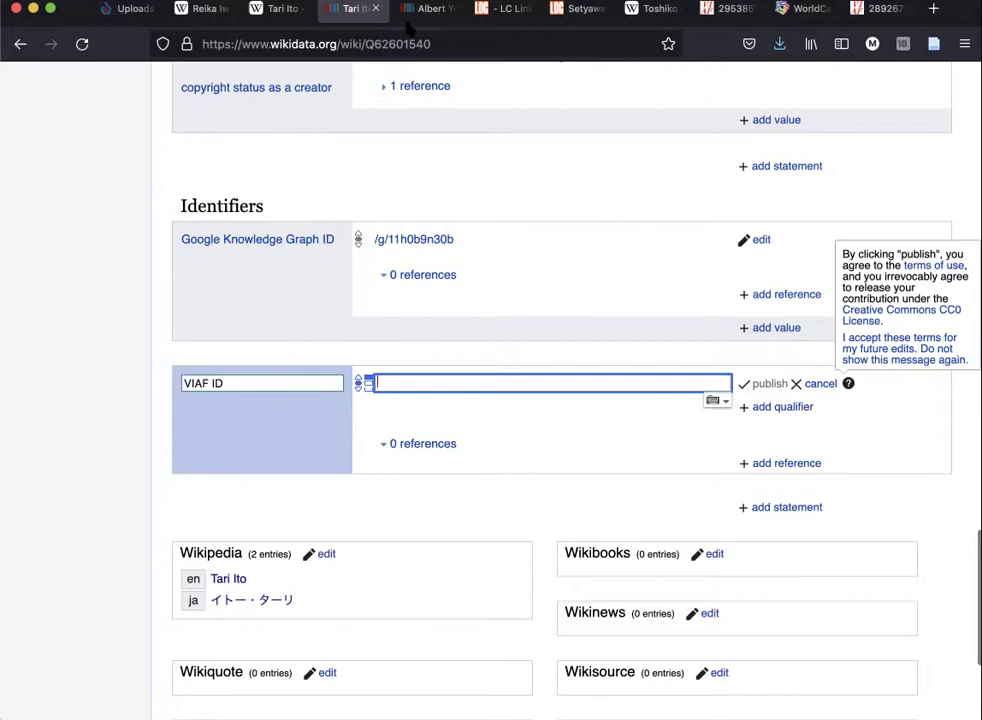
# - Copy the VIAF number 295385749 from Tari Ito's VIAF record into the VIAF ID statement and publish it
pyautogui.click(718, 12)
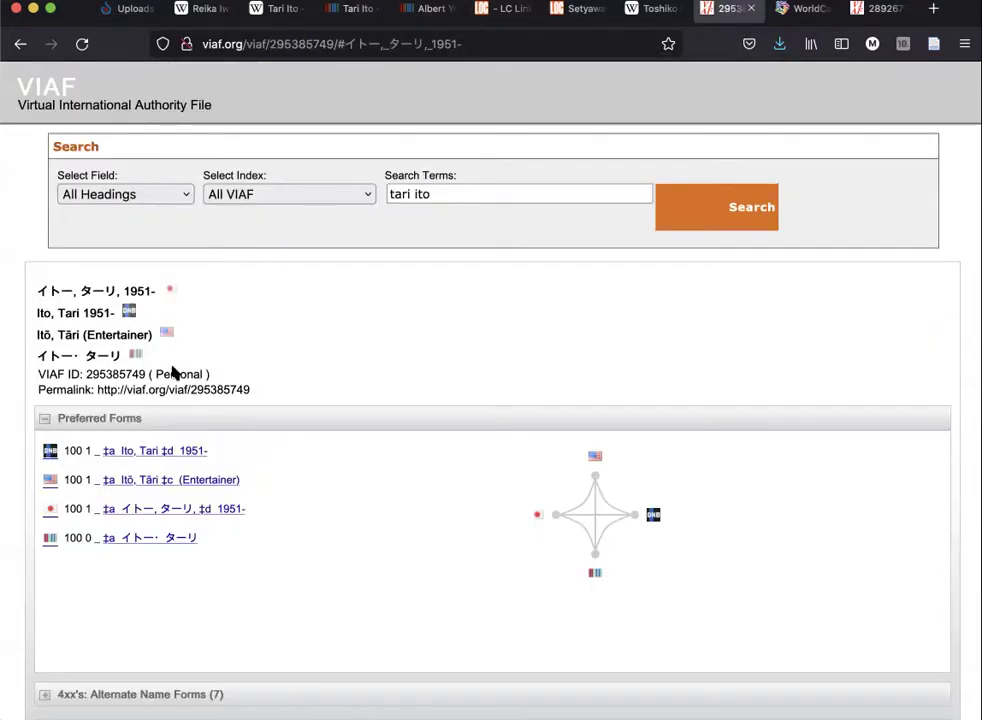
pyautogui.moveTo(147, 377); pyautogui.dragTo(84, 375)
pyautogui.press('super+c')
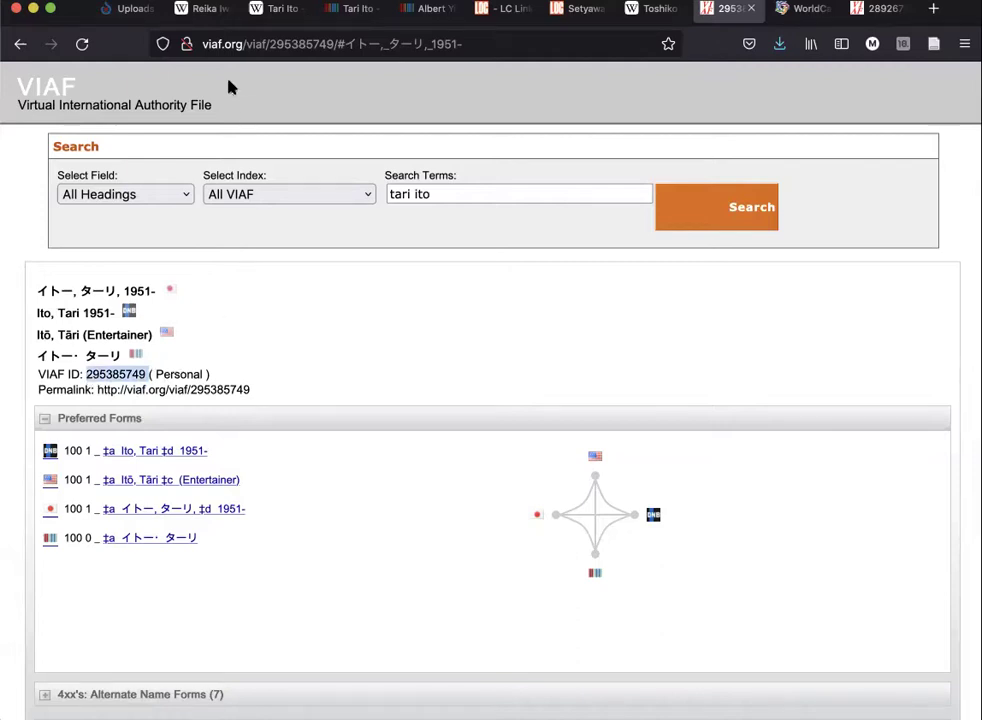
pyautogui.click(355, 9)
pyautogui.press('super+v')
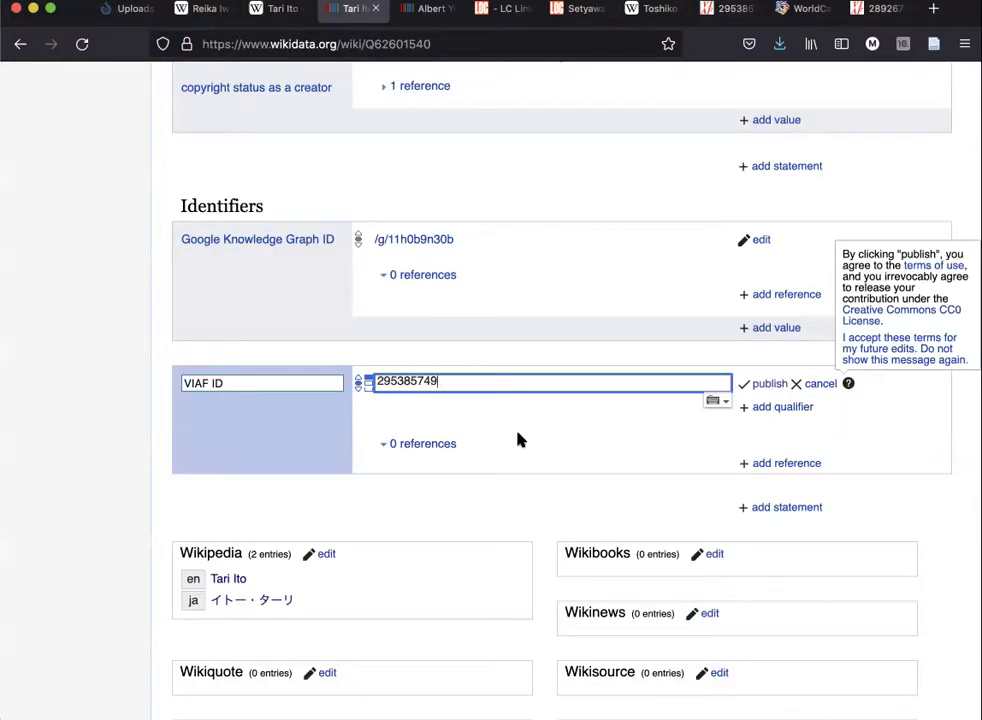
pyautogui.press('Return')
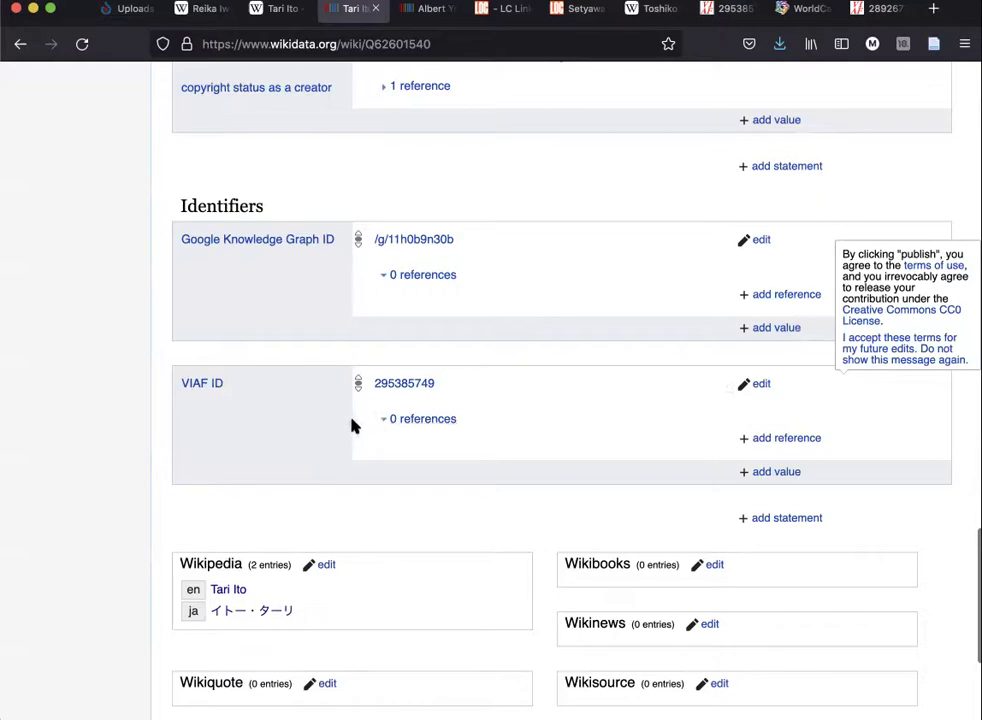
# - Start a reference on the VIAF ID statement and choose "retrieved" as its property
pyautogui.click(413, 421)
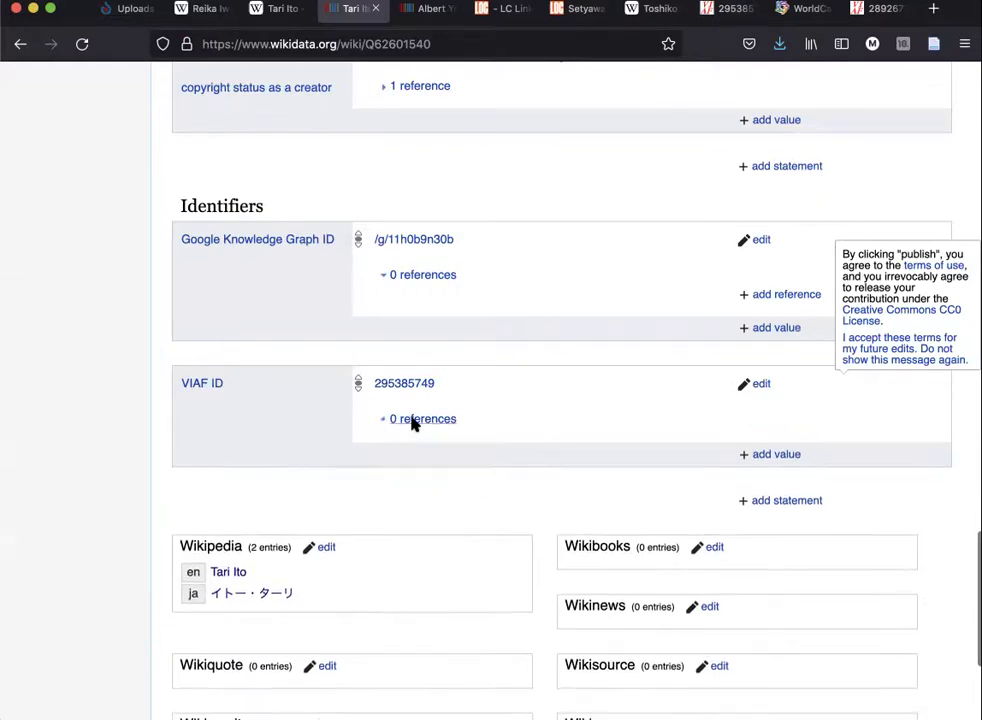
pyautogui.click(413, 421)
pyautogui.click(788, 440)
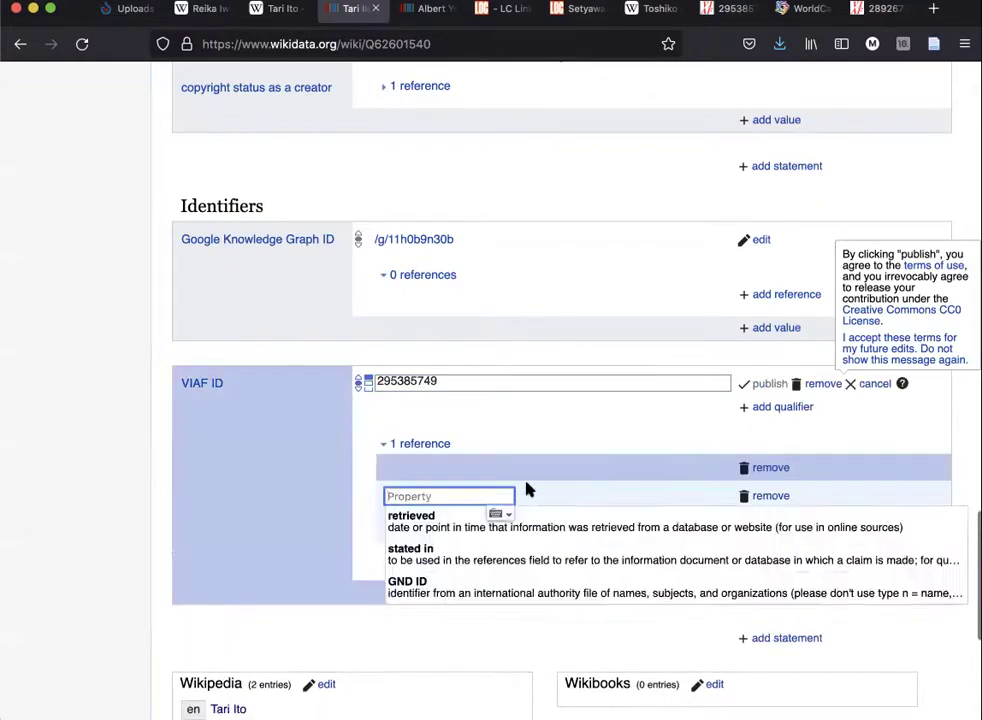
pyautogui.write('url')
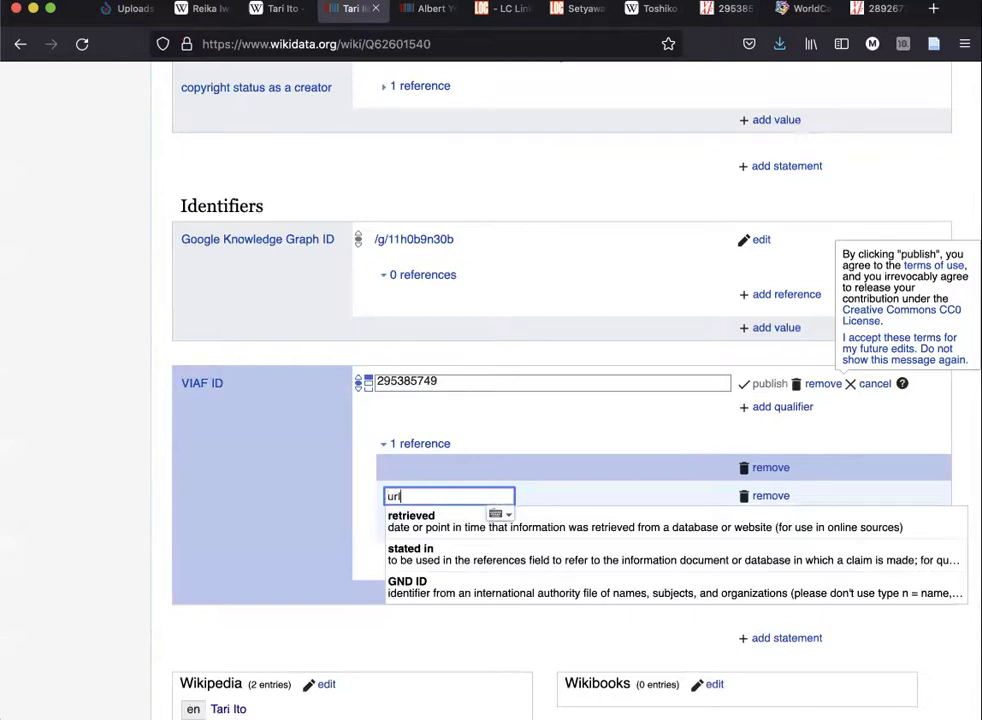
pyautogui.press('BackSpace')
pyautogui.press('BackSpace')
pyautogui.press('BackSpace')
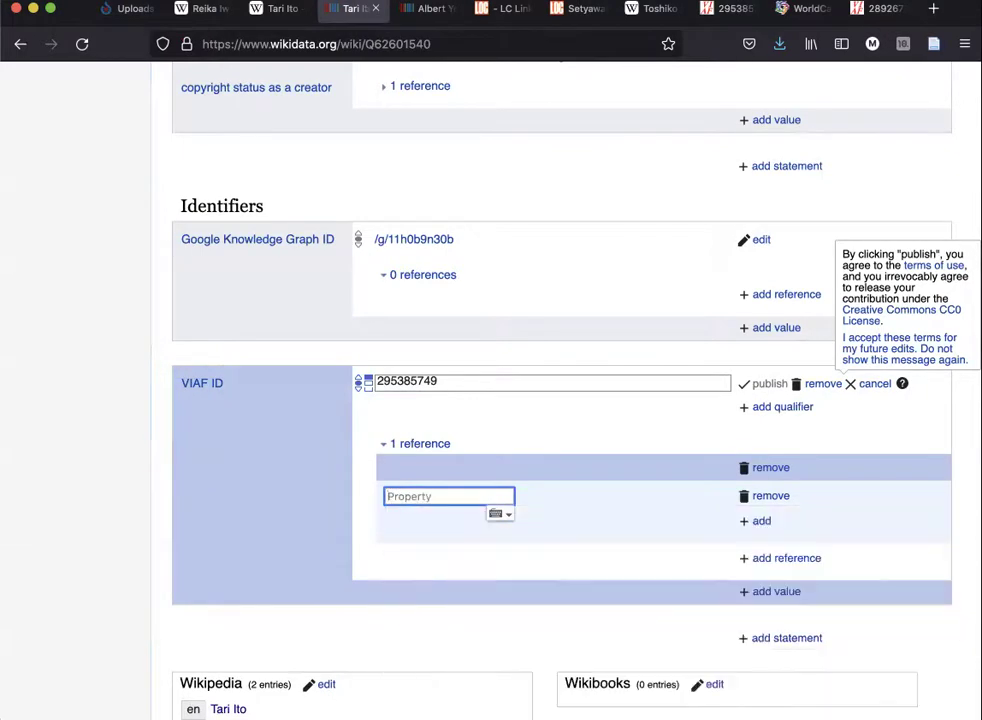
pyautogui.write('retr')
pyautogui.click(450, 521)
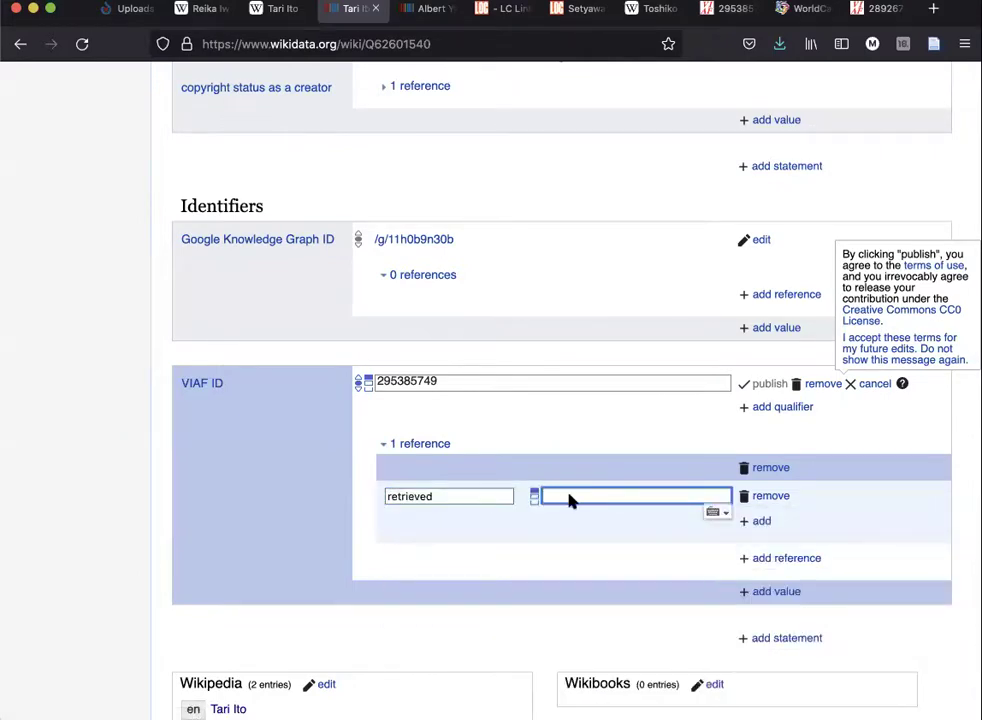
# - Set the reference's retrieved date to 18/2/2022 and publish the VIAF ID statement
pyautogui.write('18/')
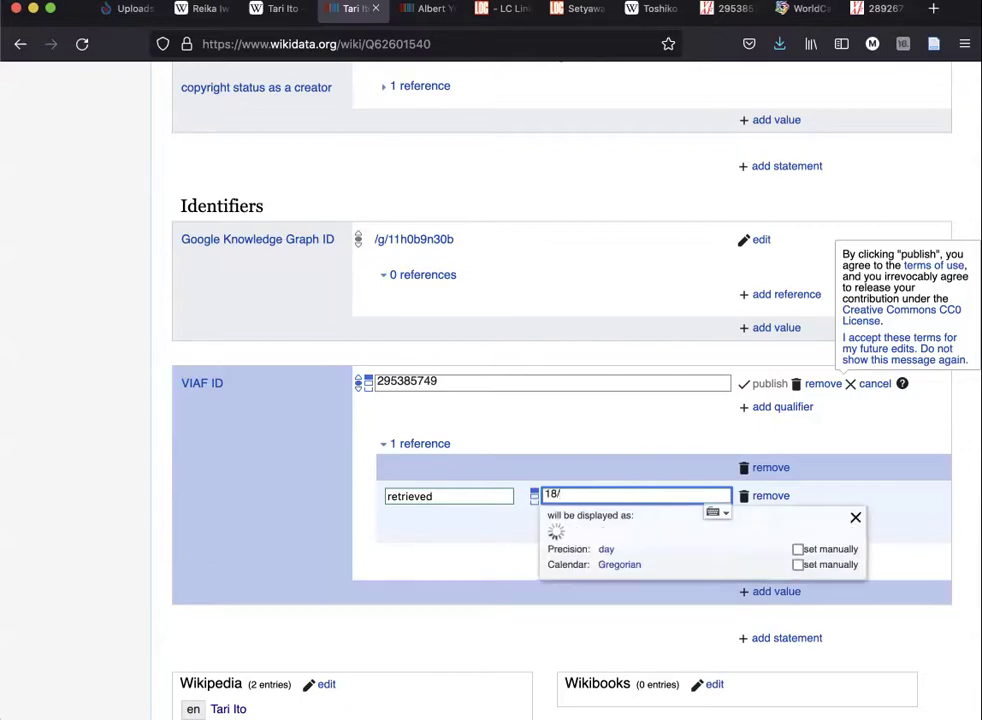
pyautogui.write('2/')
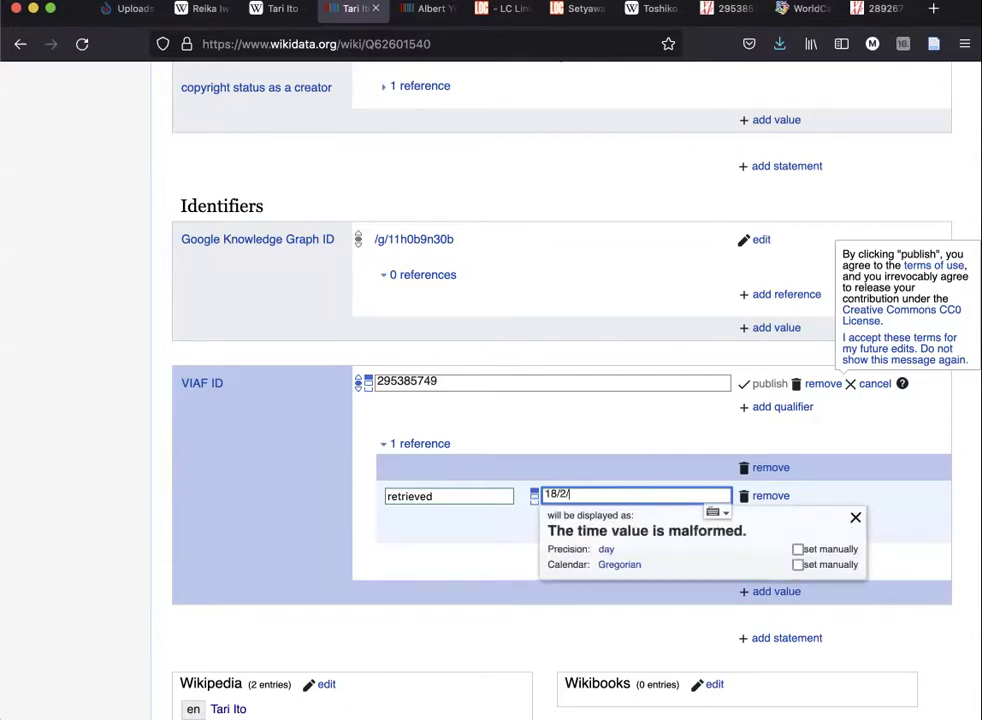
pyautogui.write('2022')
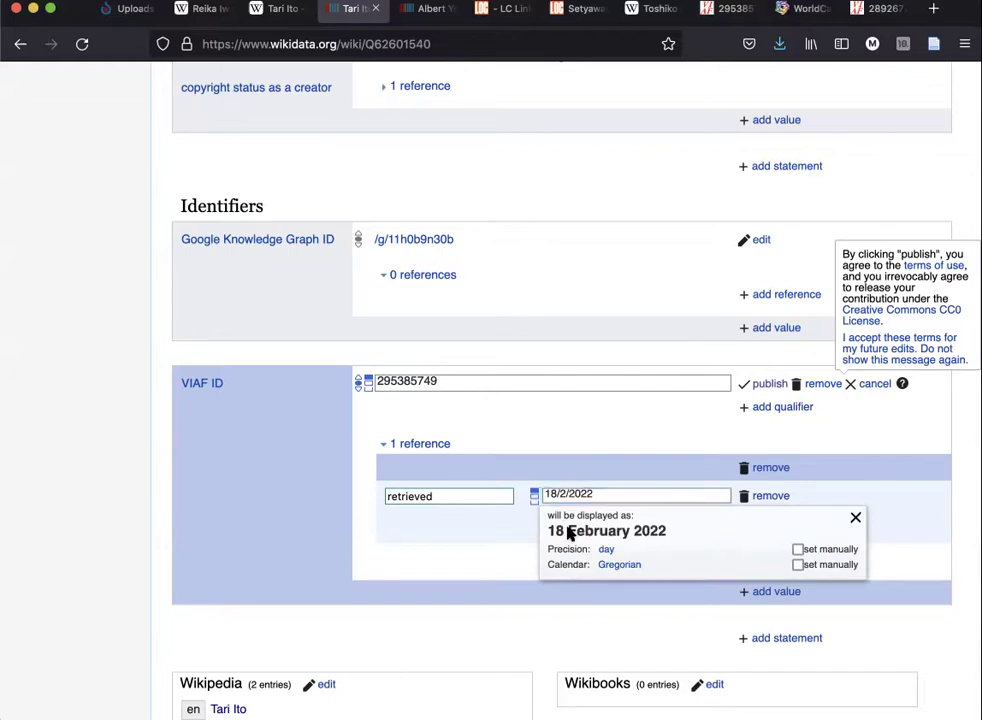
pyautogui.click(568, 529)
pyautogui.click(642, 502)
pyautogui.press('Return')
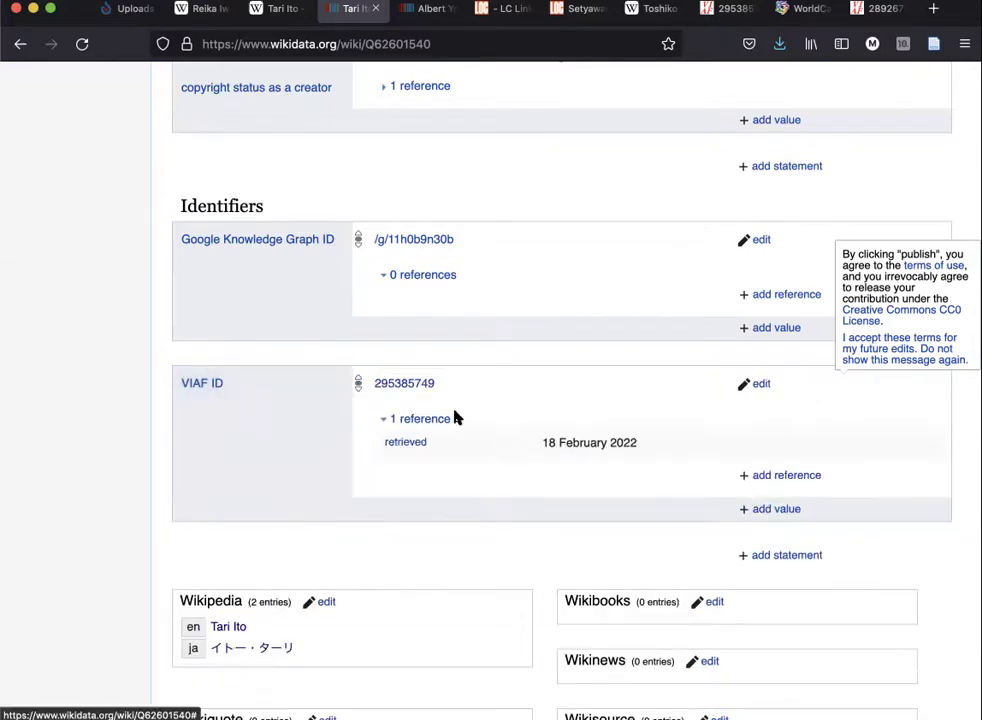
# - Switch to Tari Ito's Wikipedia article, look through its text down to the external links, and open the article for editing
pyautogui.click(266, 16)
pyautogui.scroll(-10, 399, 463)
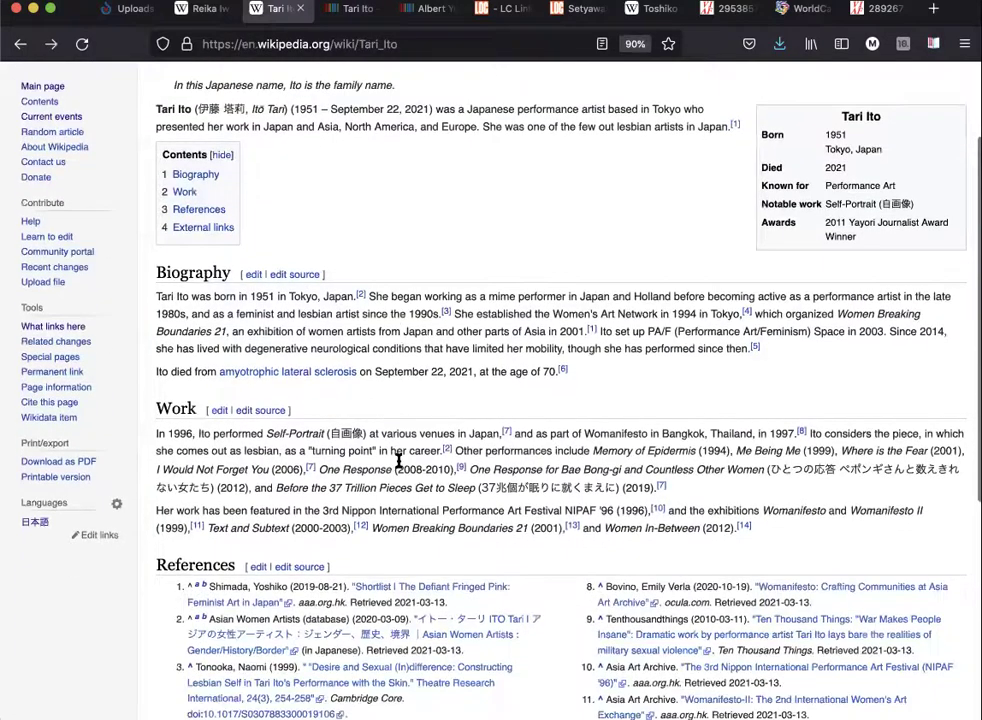
pyautogui.scroll(-2, 399, 463)
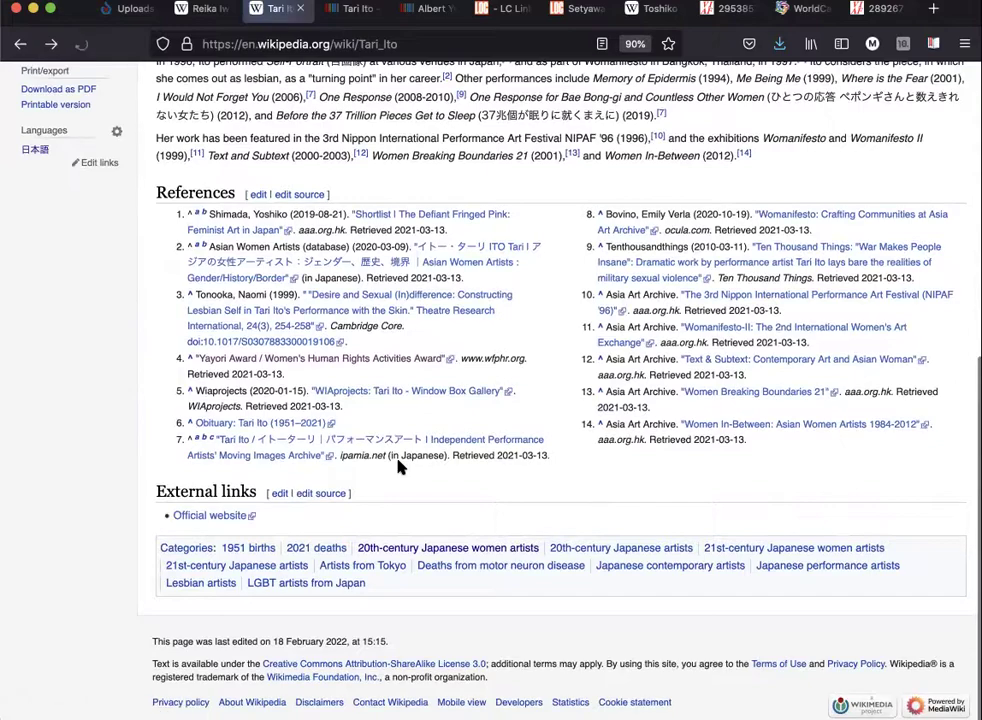
pyautogui.scroll(5, 399, 466)
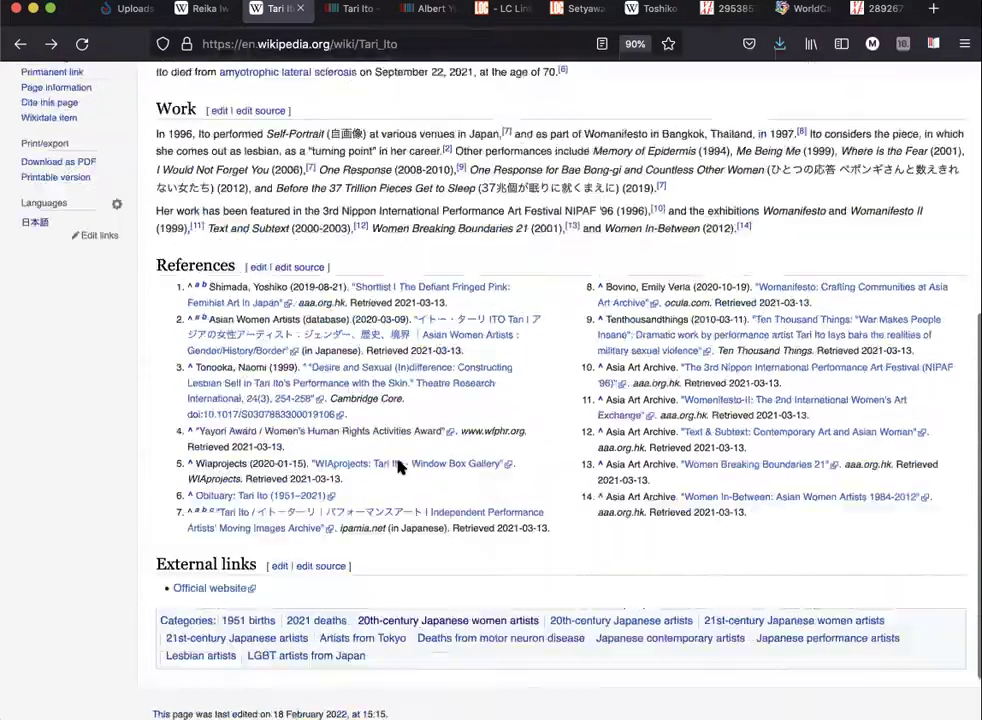
pyautogui.scroll(-5, 399, 466)
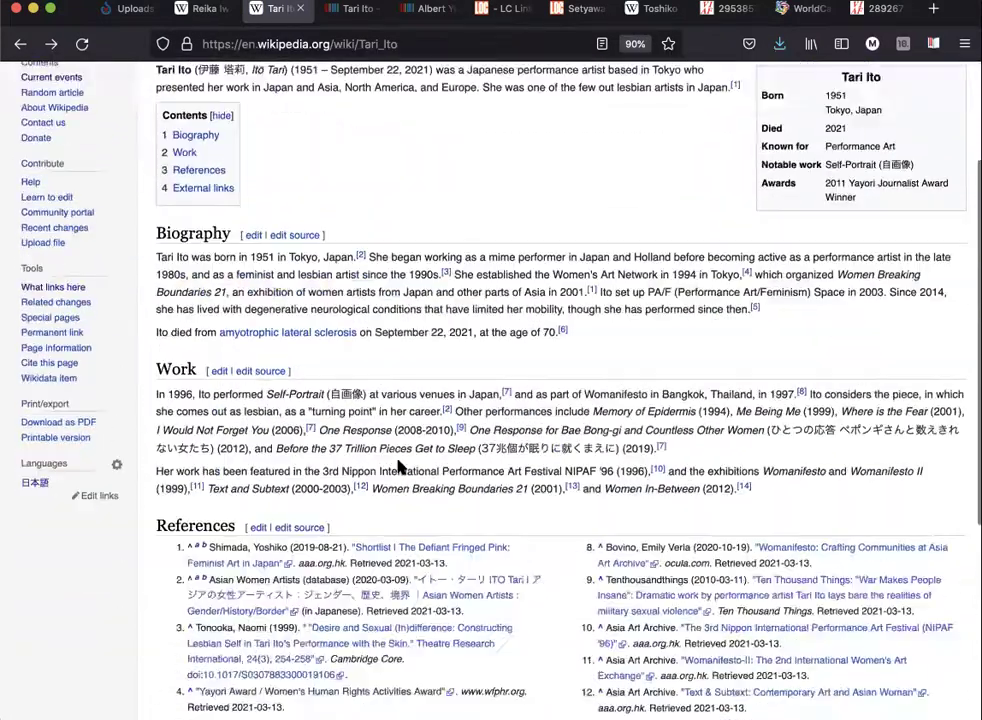
pyautogui.scroll(5, 399, 466)
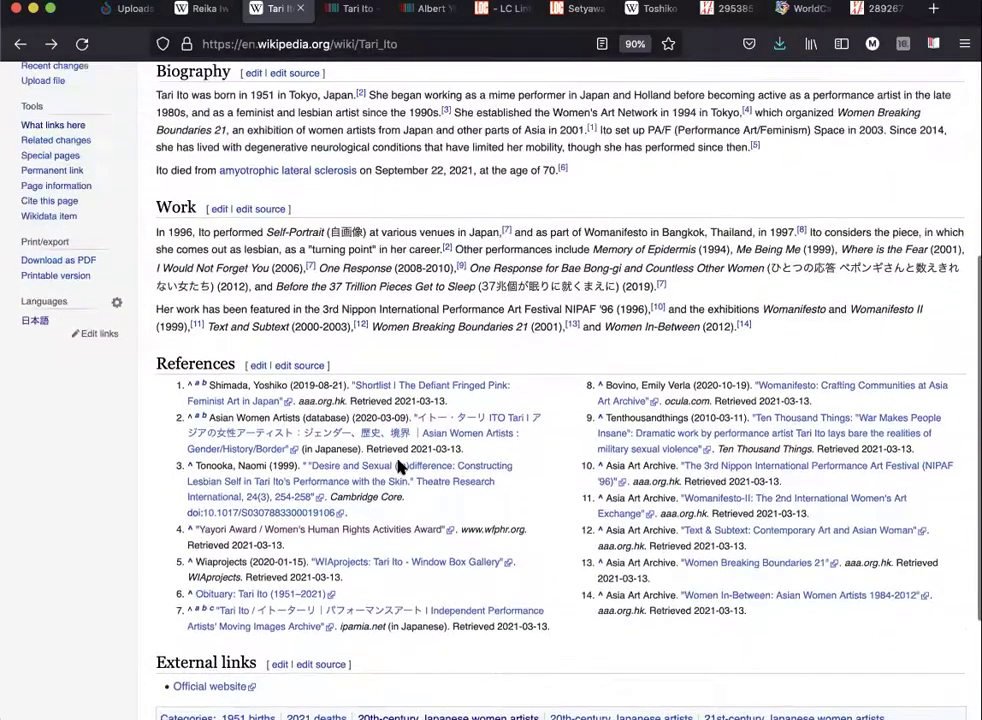
pyautogui.click(556, 115)
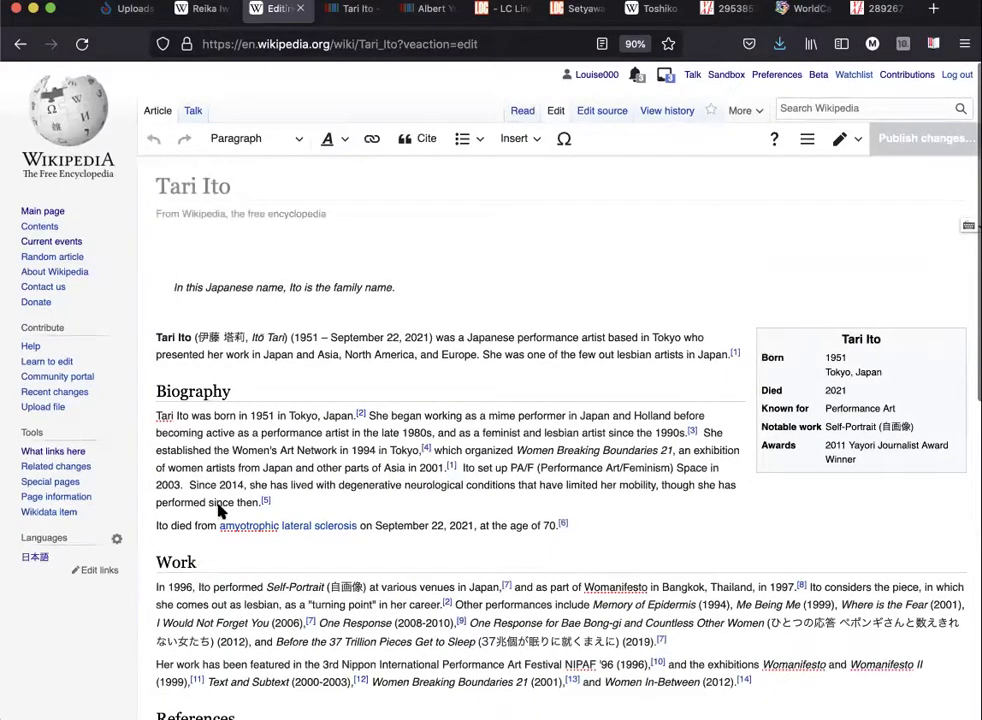
# - Insert the Authority control template below the article's External links, with its state set to expanded
pyautogui.scroll(-10, 220, 510)
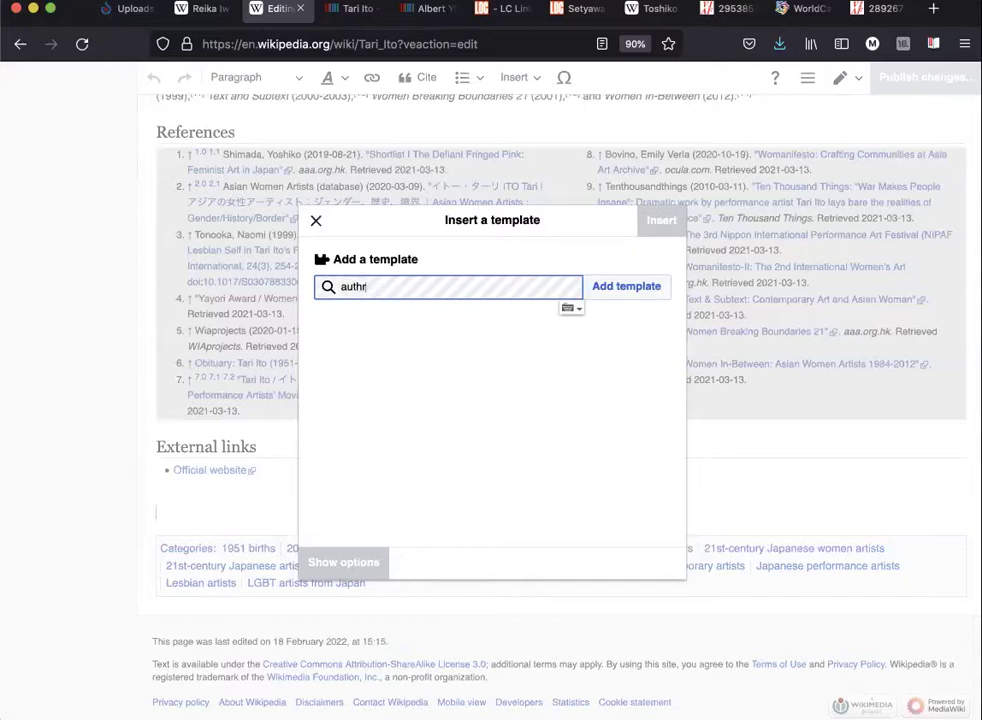
pyautogui.write('rity control')
pyautogui.click(495, 329)
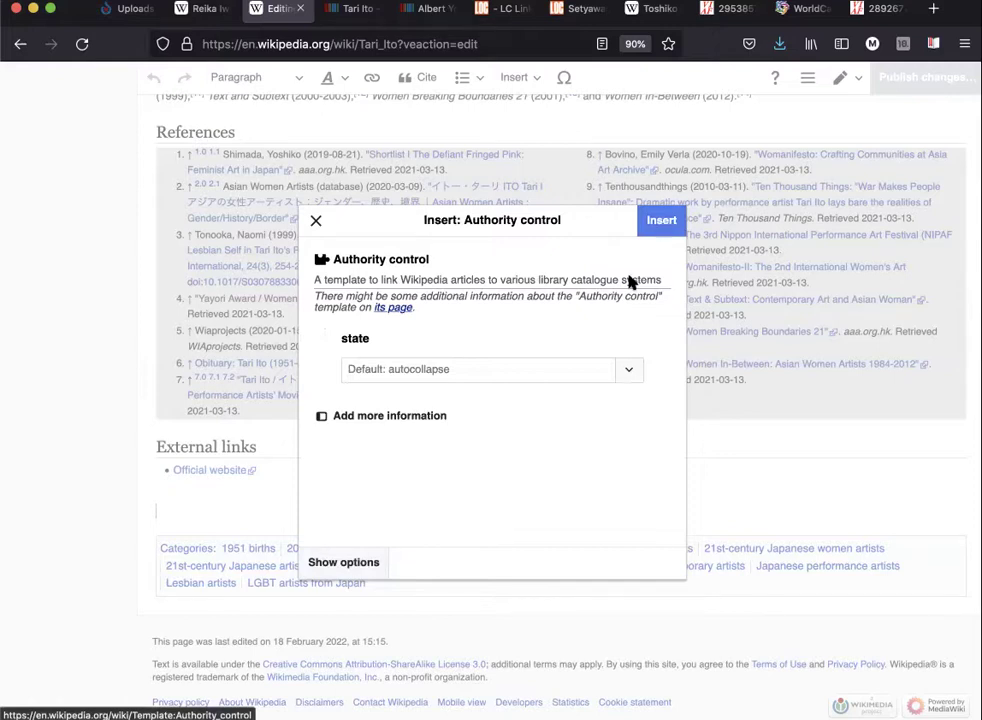
pyautogui.click(612, 370)
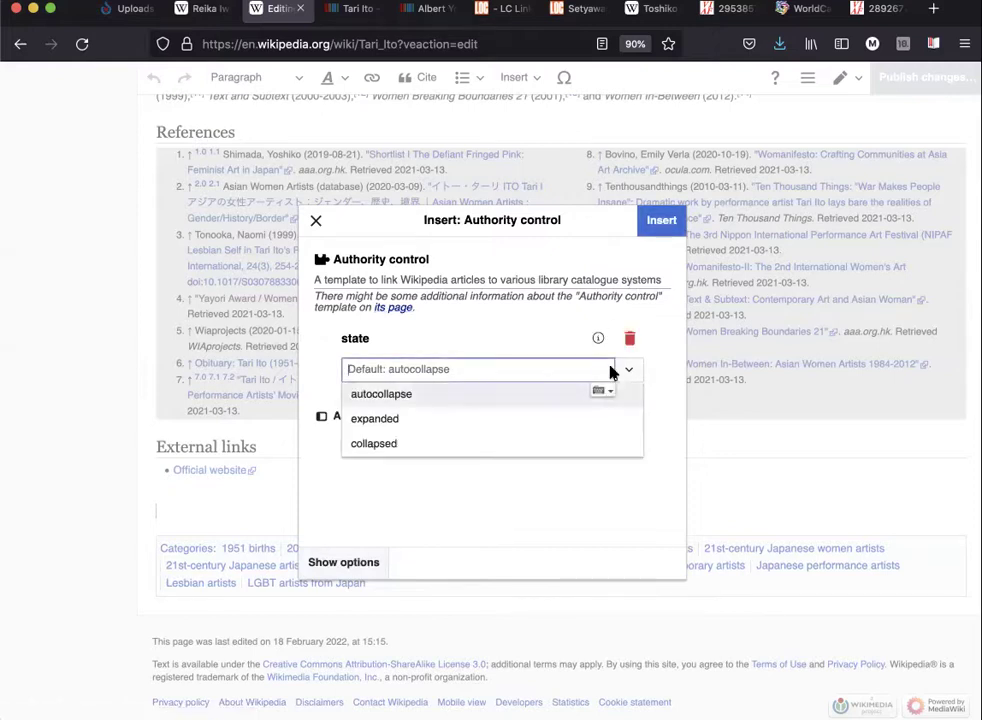
pyautogui.click(390, 421)
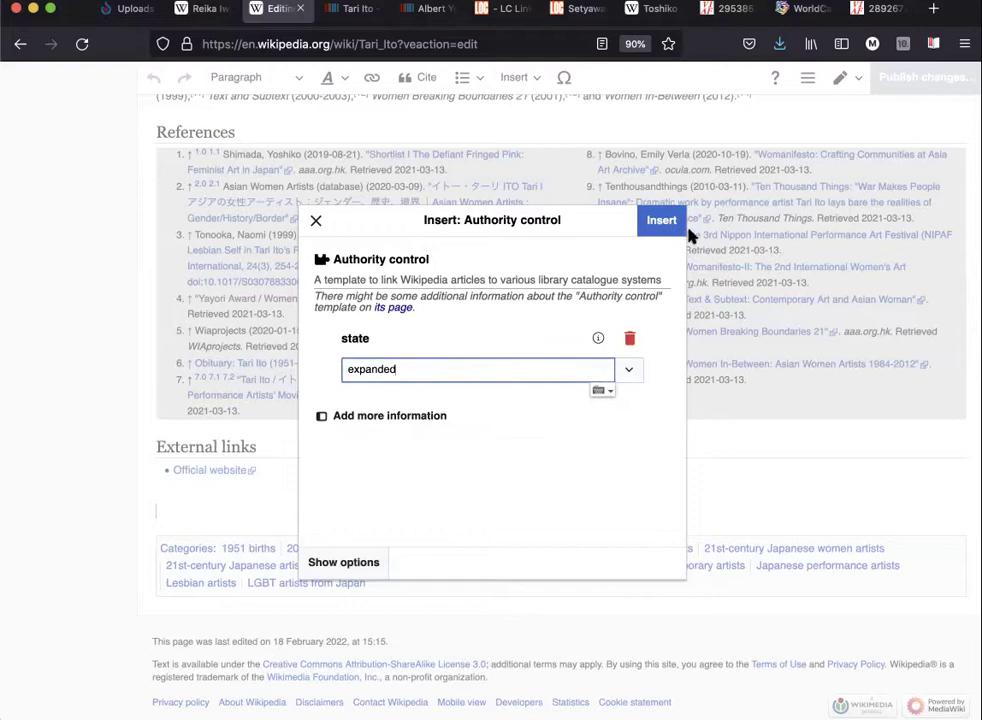
pyautogui.click(657, 224)
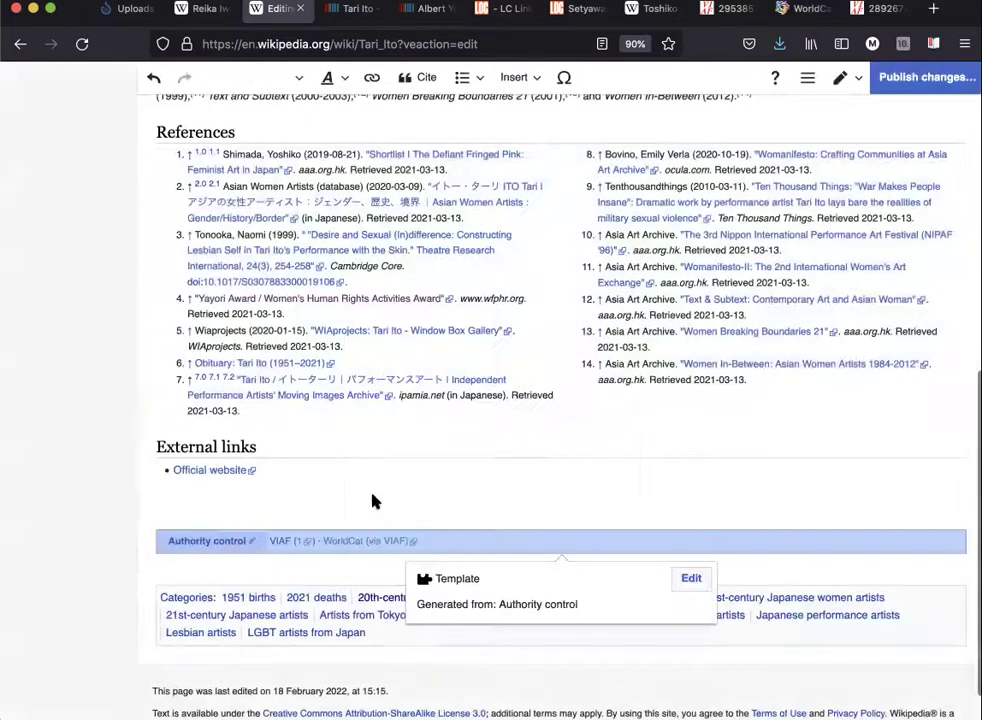
pyautogui.click(372, 500)
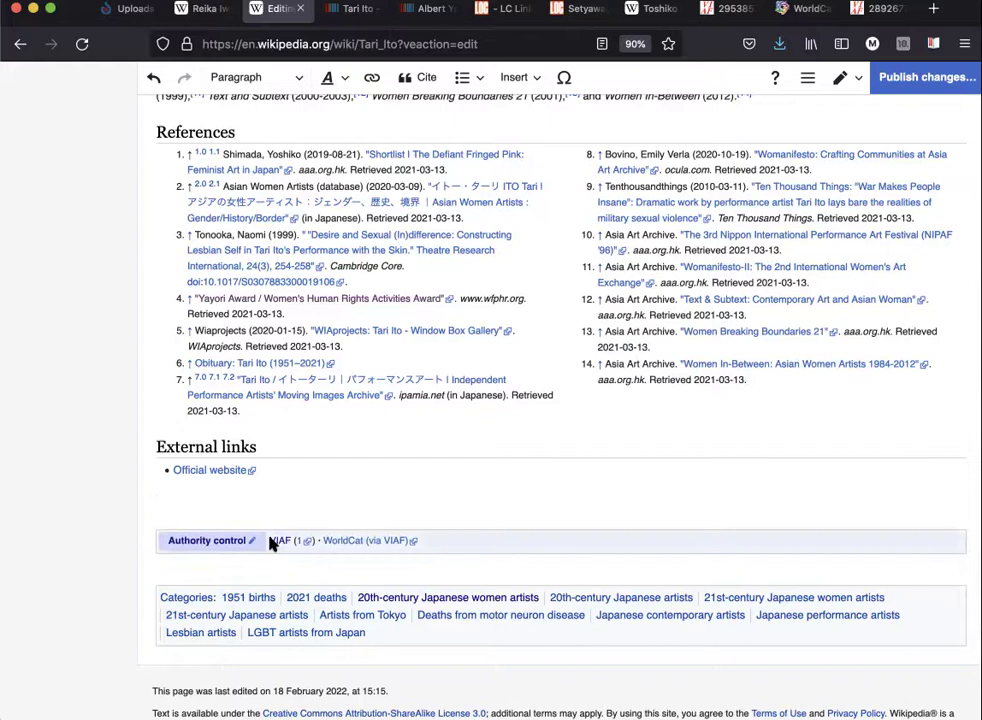
# - Switch to the Library of Congress Linked Data Service and search for "tari ito" to open the artist's name authority record
pyautogui.click(352, 10)
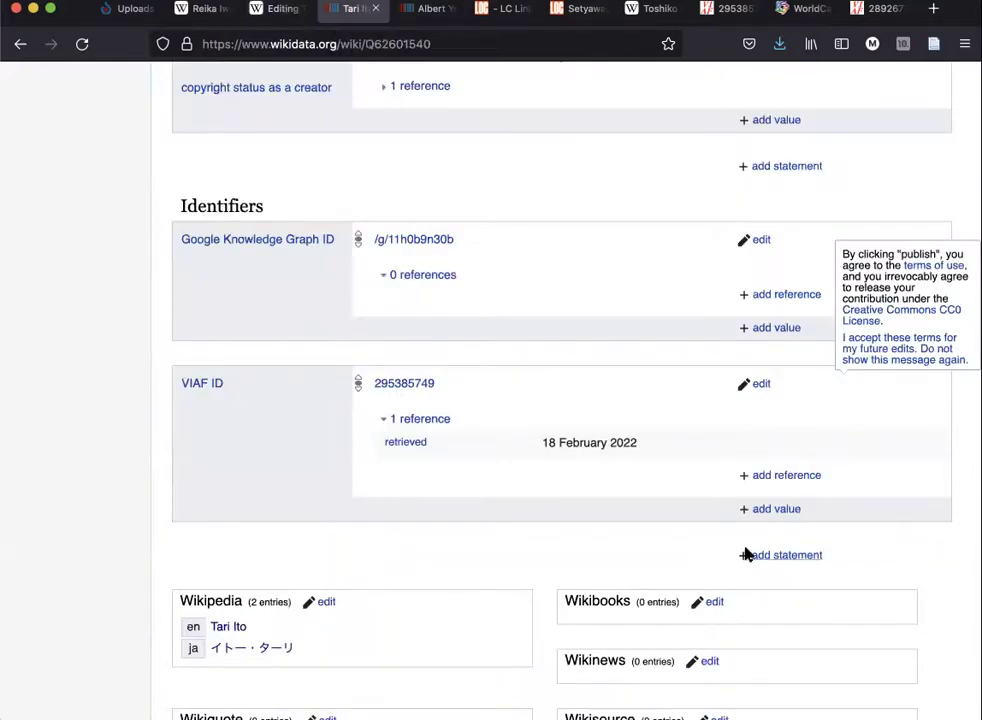
pyautogui.click(509, 10)
pyautogui.doubleClick(371, 243)
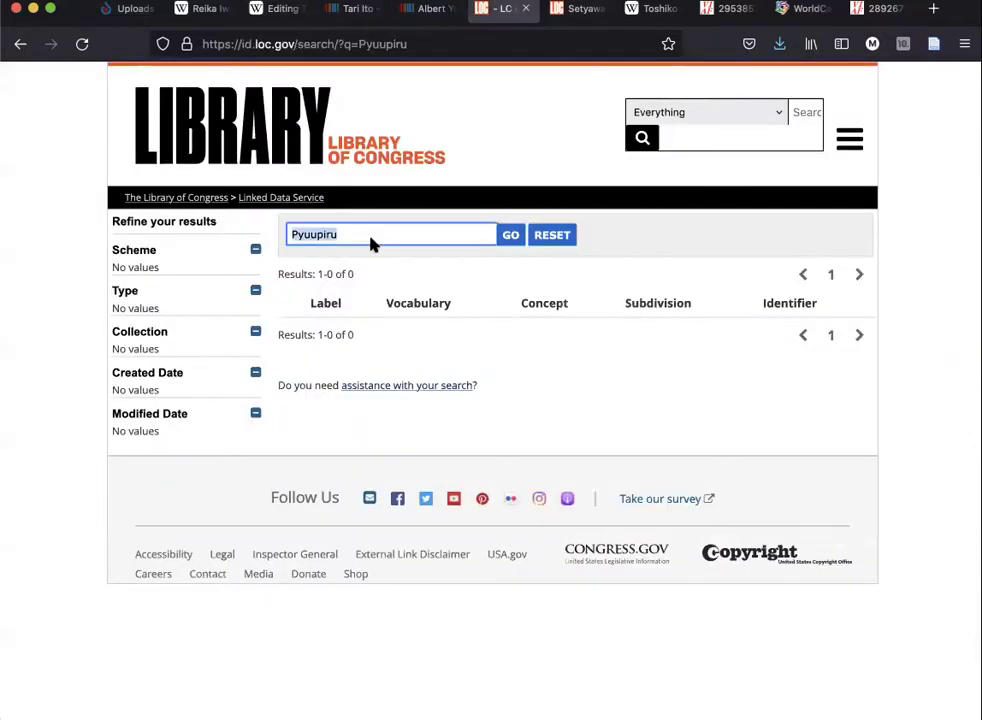
pyautogui.write('tari t')
pyautogui.write('to')
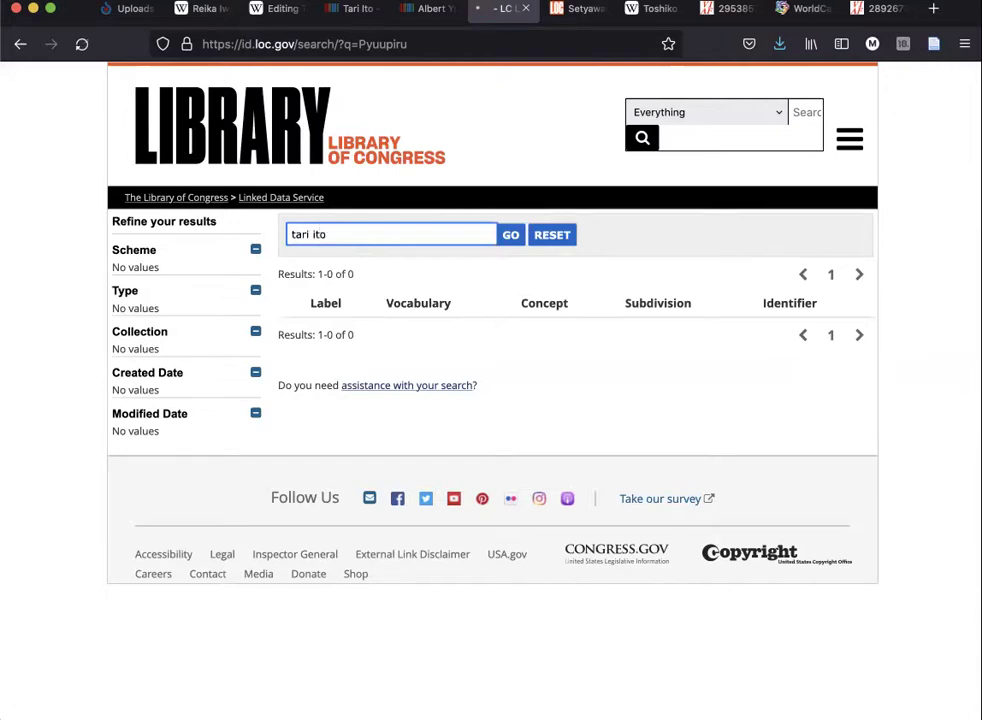
pyautogui.press('Return')
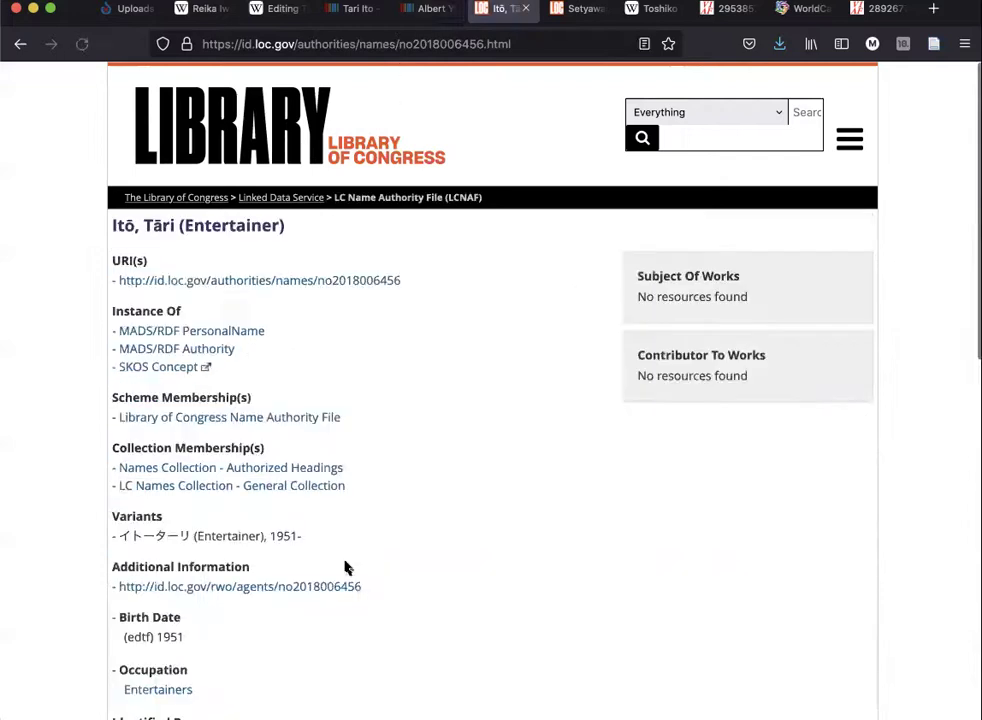
# - Return to the Tari Ito Wikidata item and start a new identifier statement with the property Library of Congress authority ID
pyautogui.click(349, 9)
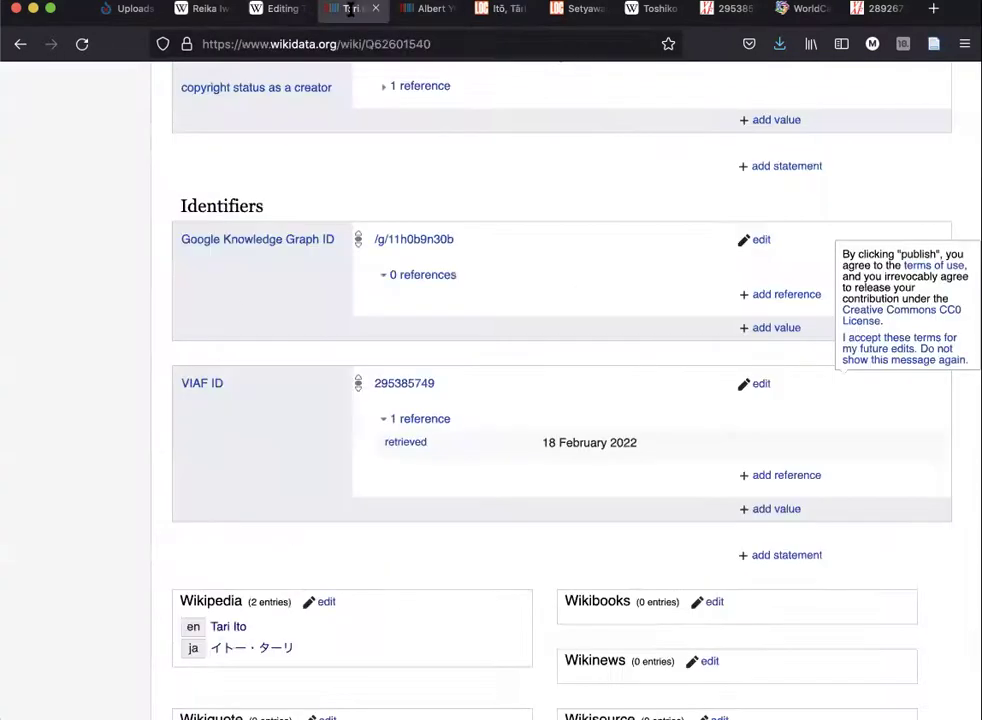
pyautogui.scroll(-5, 491, 585)
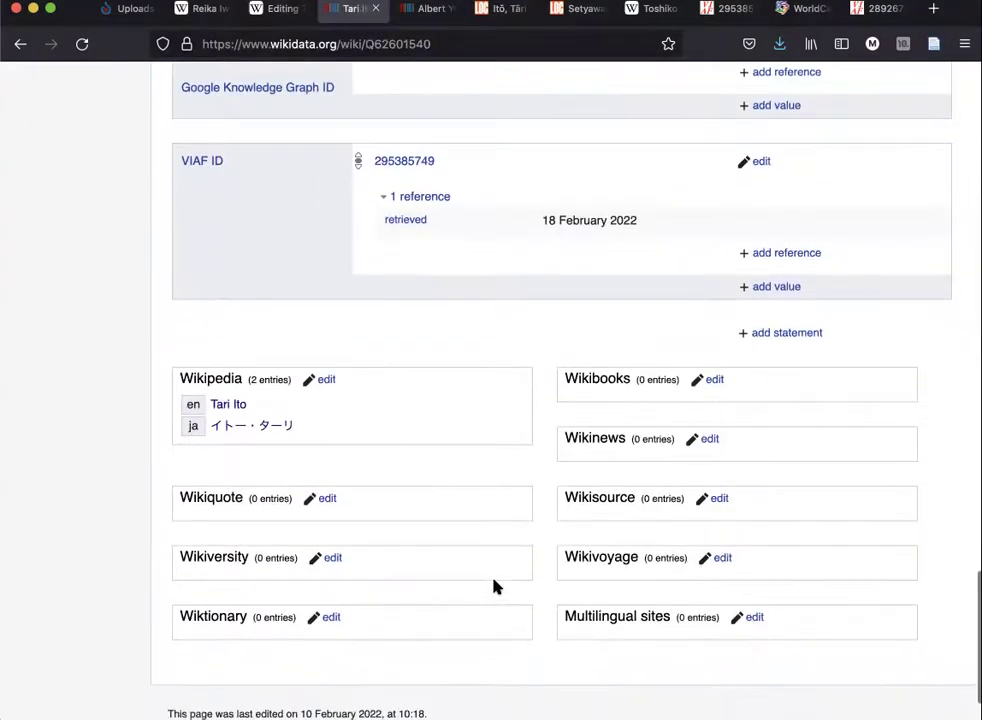
pyautogui.scroll(4, 494, 587)
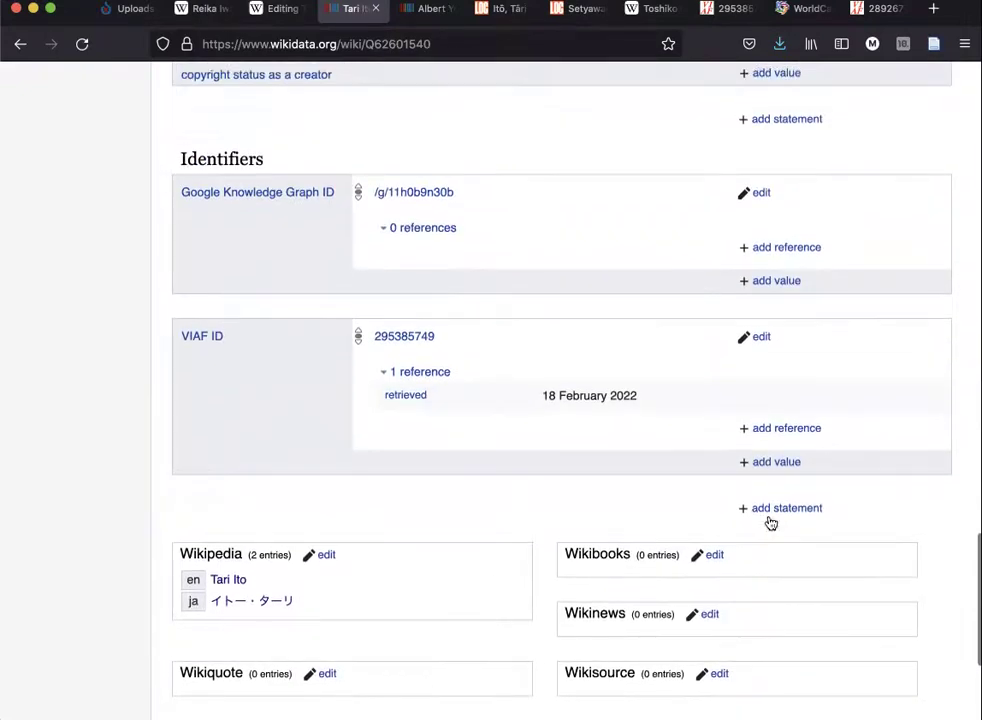
pyautogui.click(776, 510)
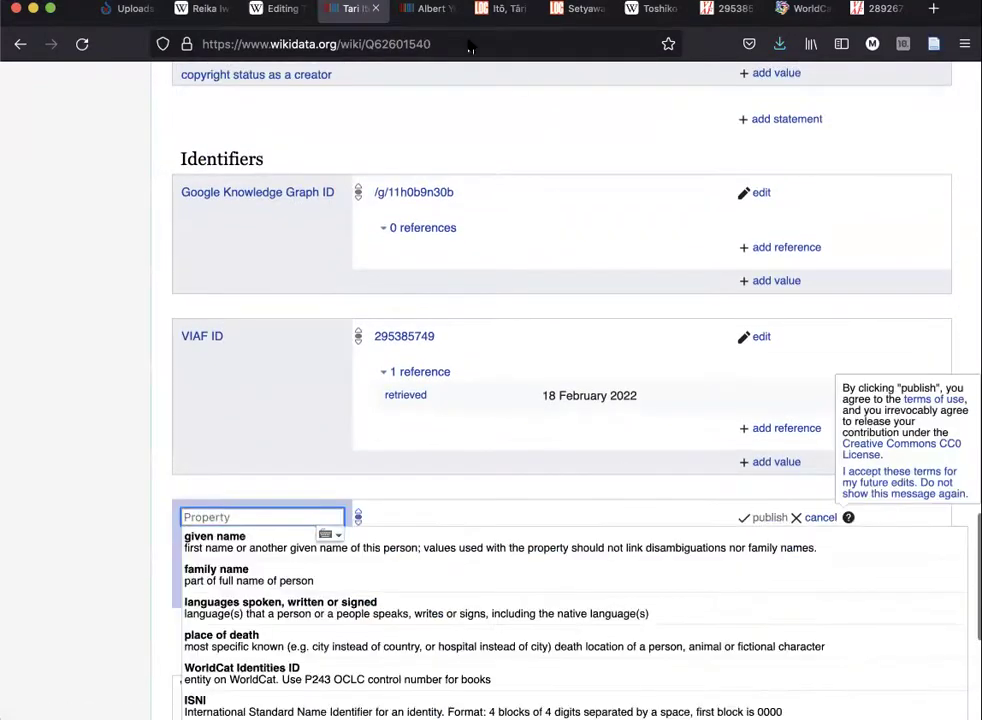
pyautogui.write('lib')
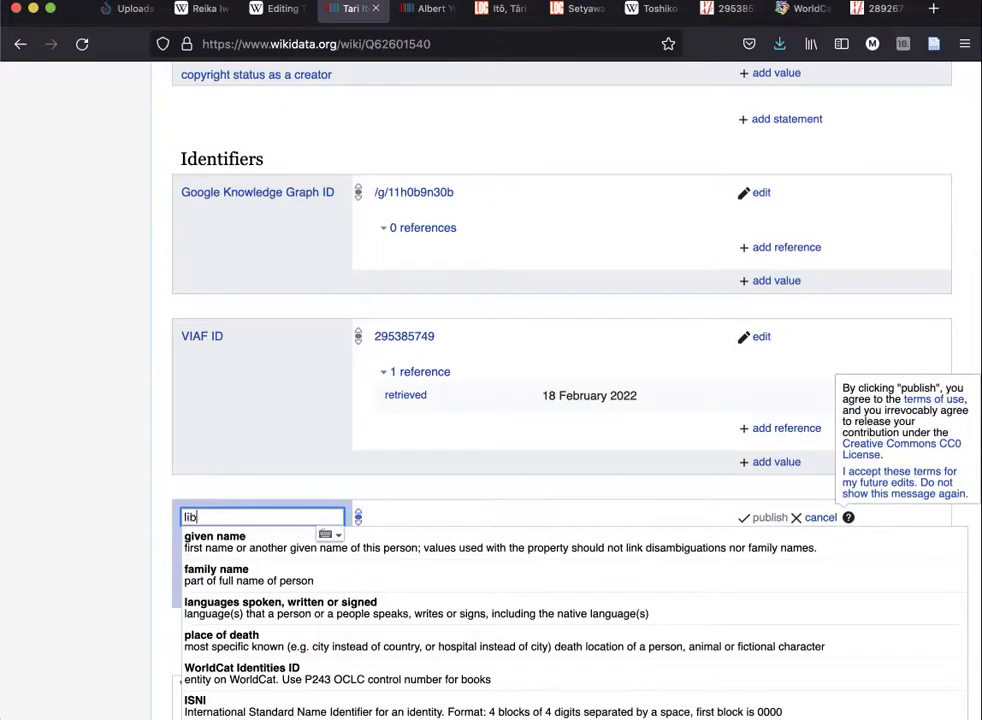
pyautogui.write('rary')
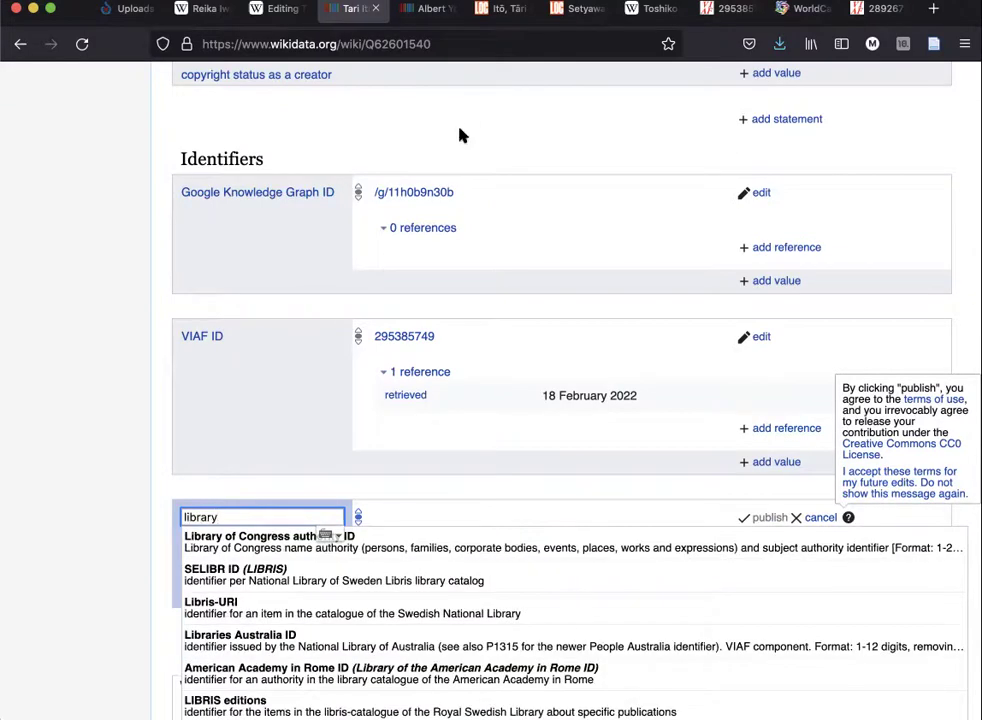
pyautogui.click(241, 545)
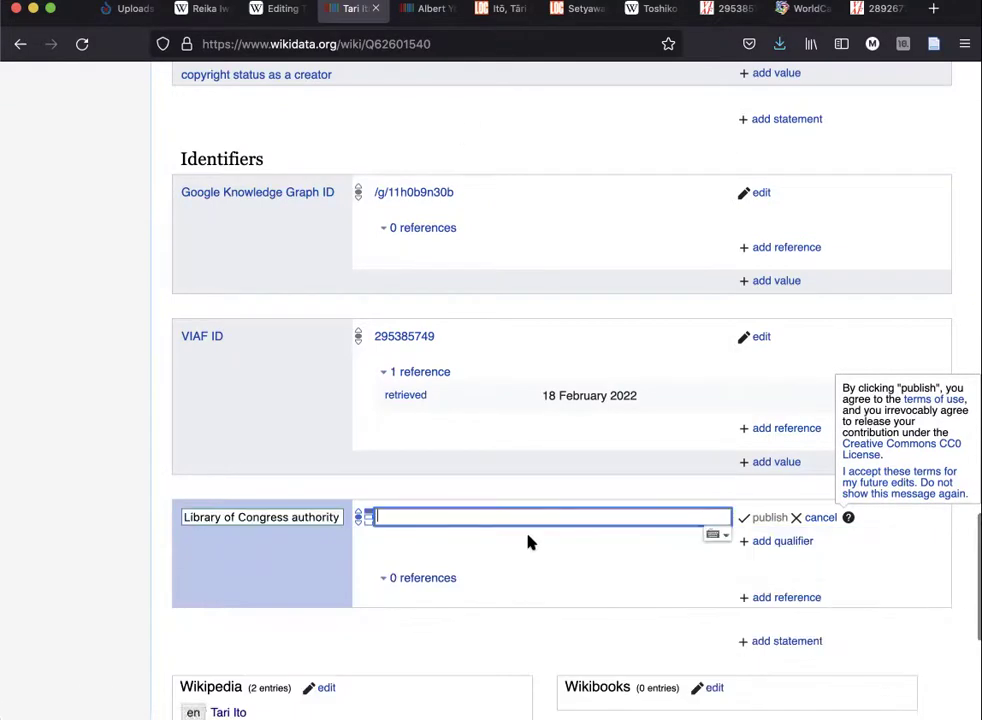
pyautogui.click(503, 8)
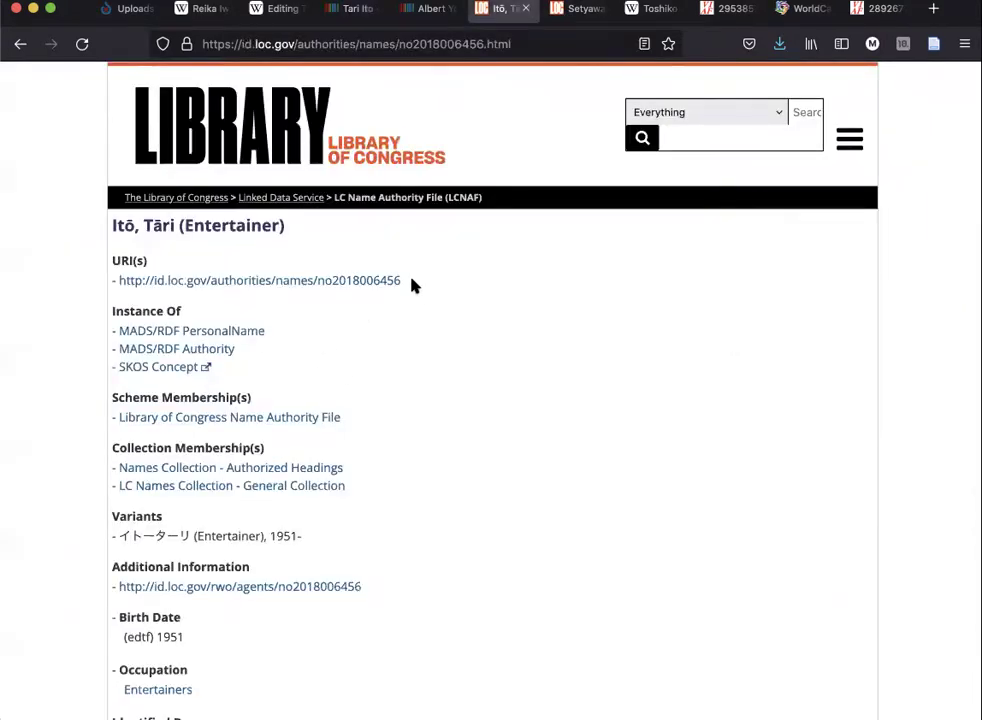
pyautogui.moveTo(413, 285); pyautogui.dragTo(320, 288)
pyautogui.press('super+c')
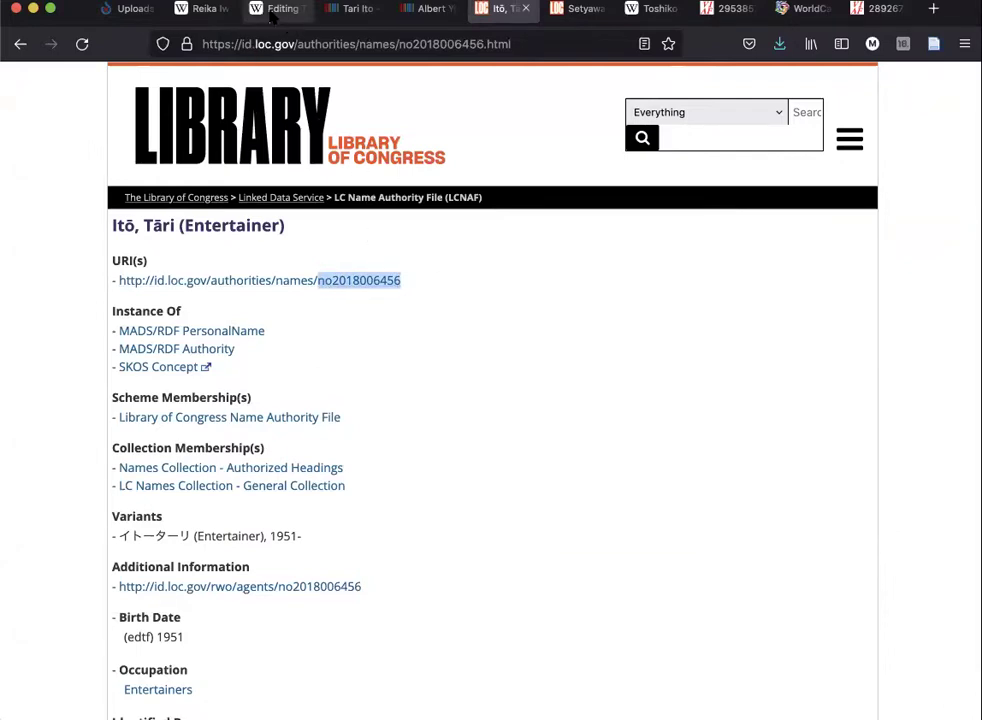
pyautogui.click(272, 9)
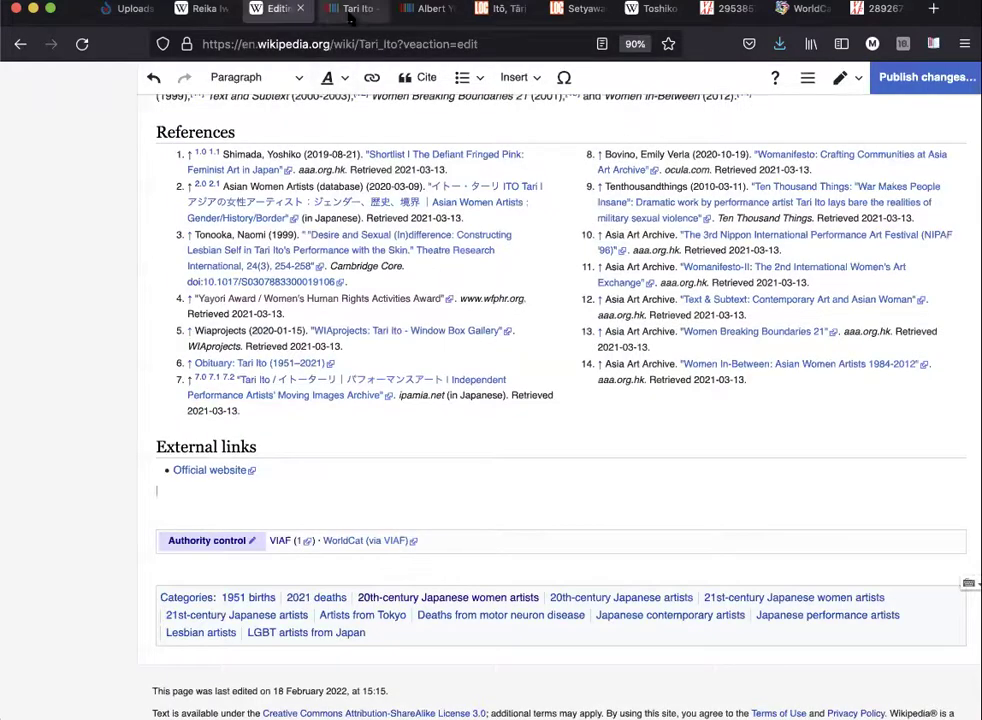
pyautogui.click(352, 9)
pyautogui.press('super+v')
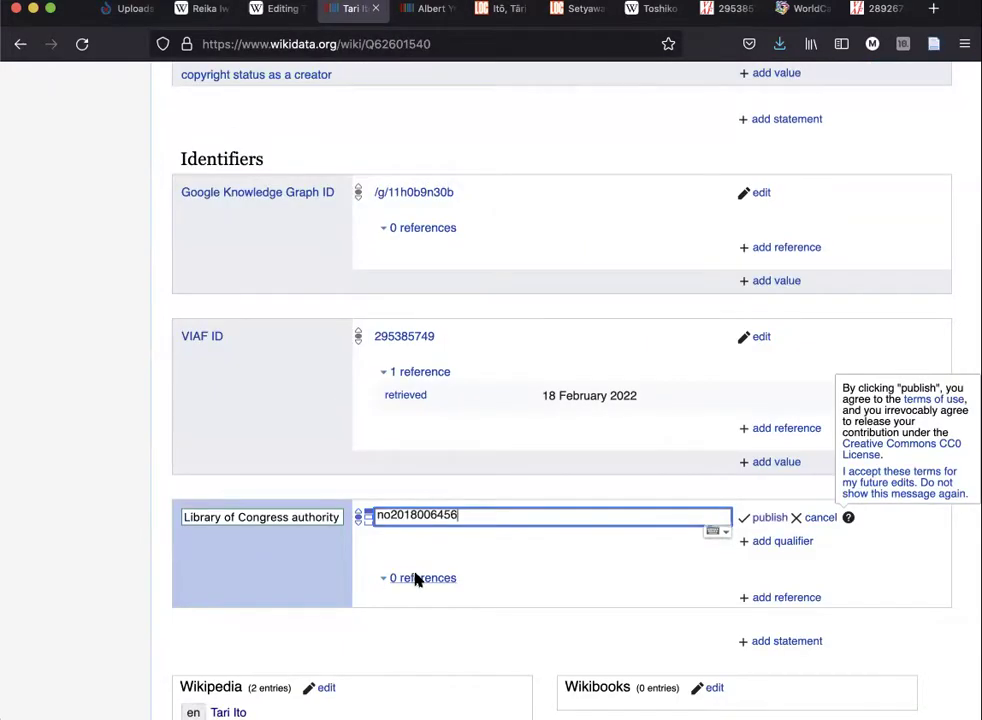
pyautogui.press('Return')
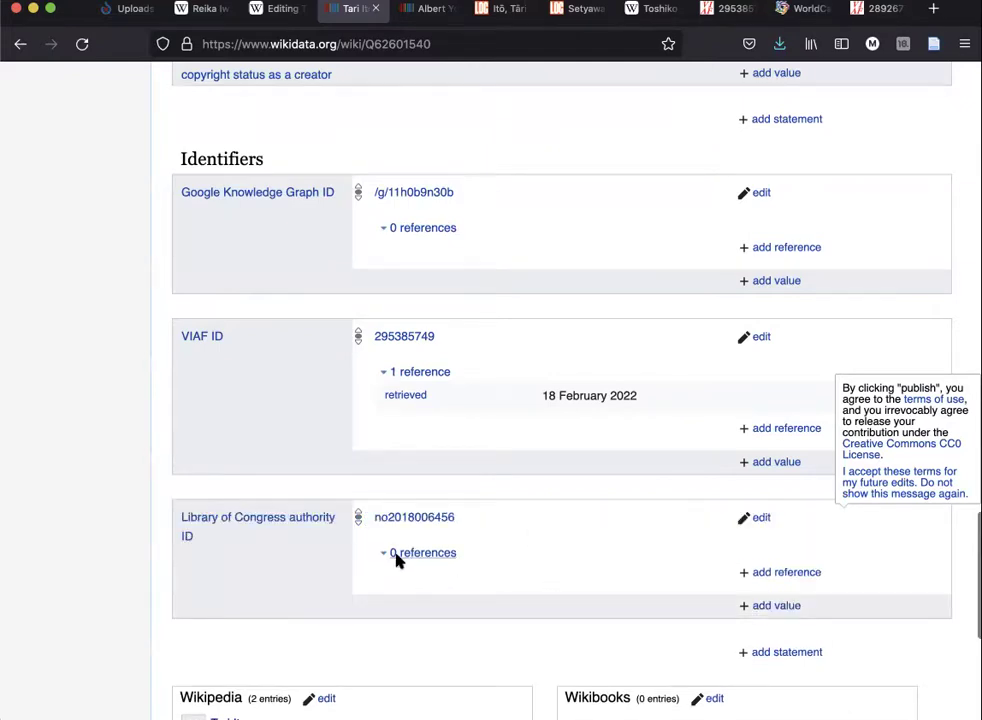
pyautogui.scroll(-2, 395, 560)
pyautogui.scroll(15, 395, 560)
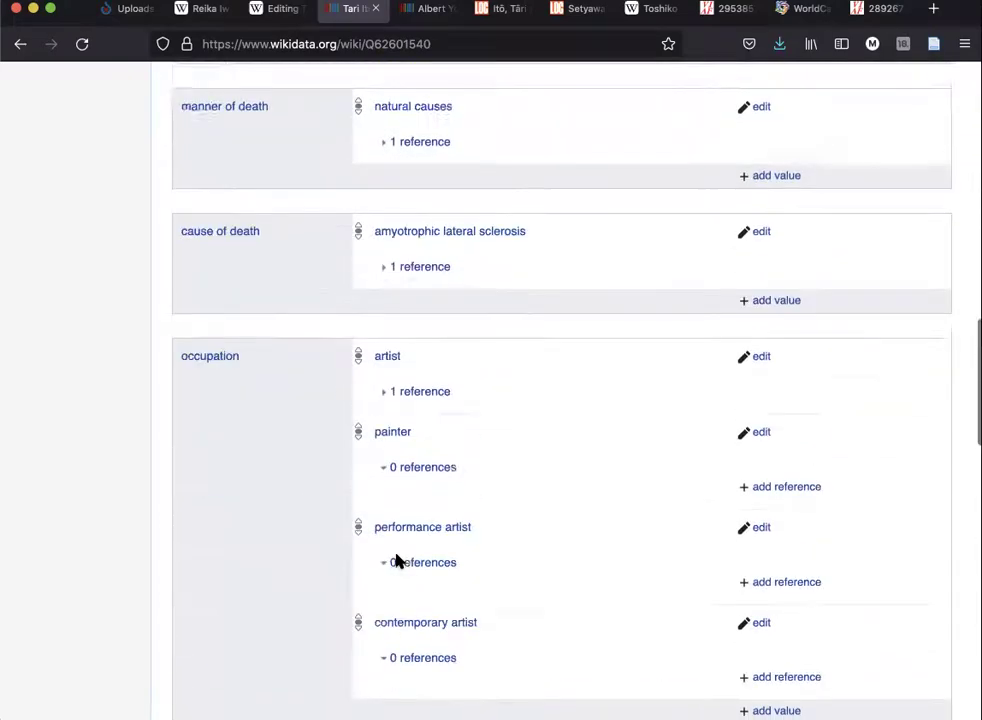
pyautogui.scroll(5, 395, 560)
pyautogui.scroll(-20, 395, 560)
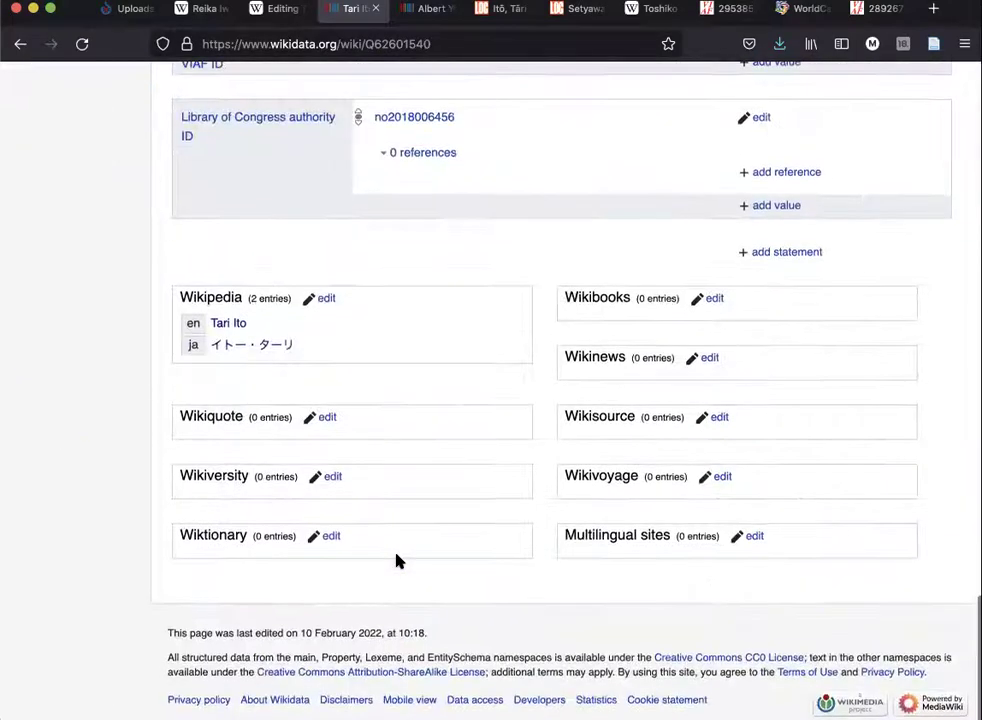
pyautogui.scroll(5, 395, 560)
pyautogui.scroll(1, 397, 563)
# - Return to the Tari Ito Wikipedia article and publish its changes with the edit summary "added authority control"
pyautogui.click(275, 9)
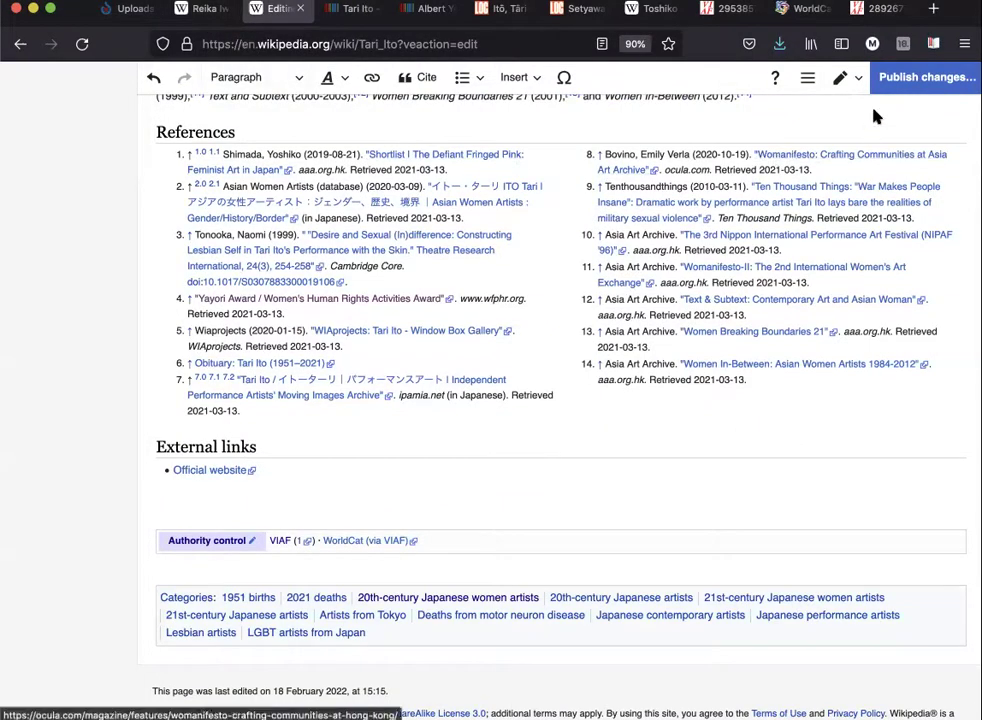
pyautogui.click(905, 79)
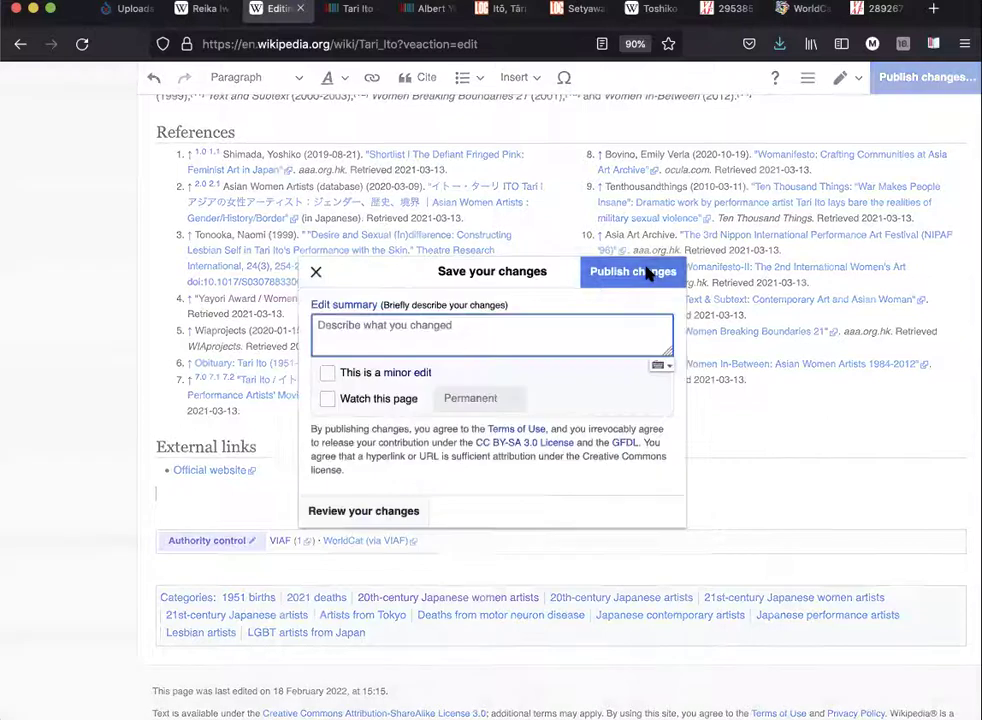
pyautogui.write('added authr')
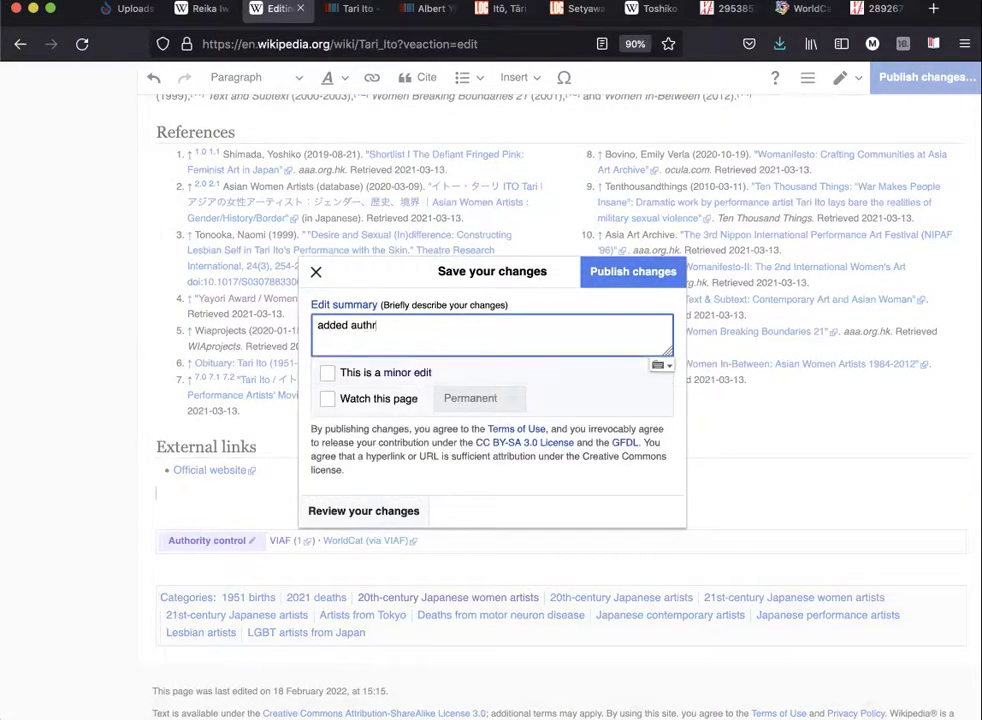
pyautogui.press('BackSpace')
pyautogui.write('orit')
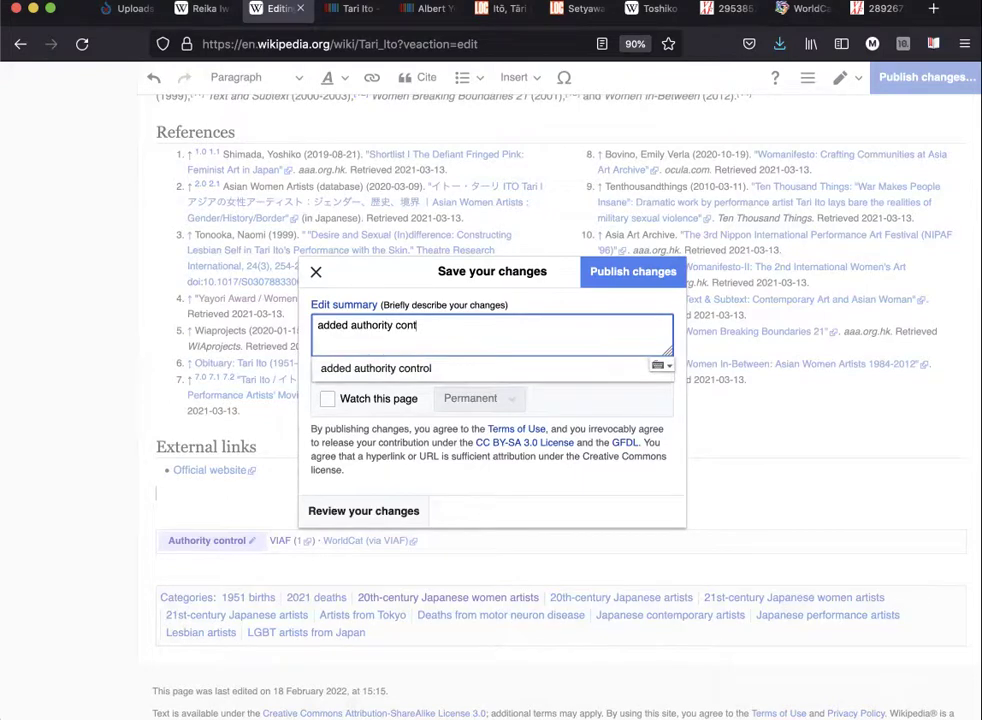
pyautogui.write('y control')
pyautogui.click(604, 279)
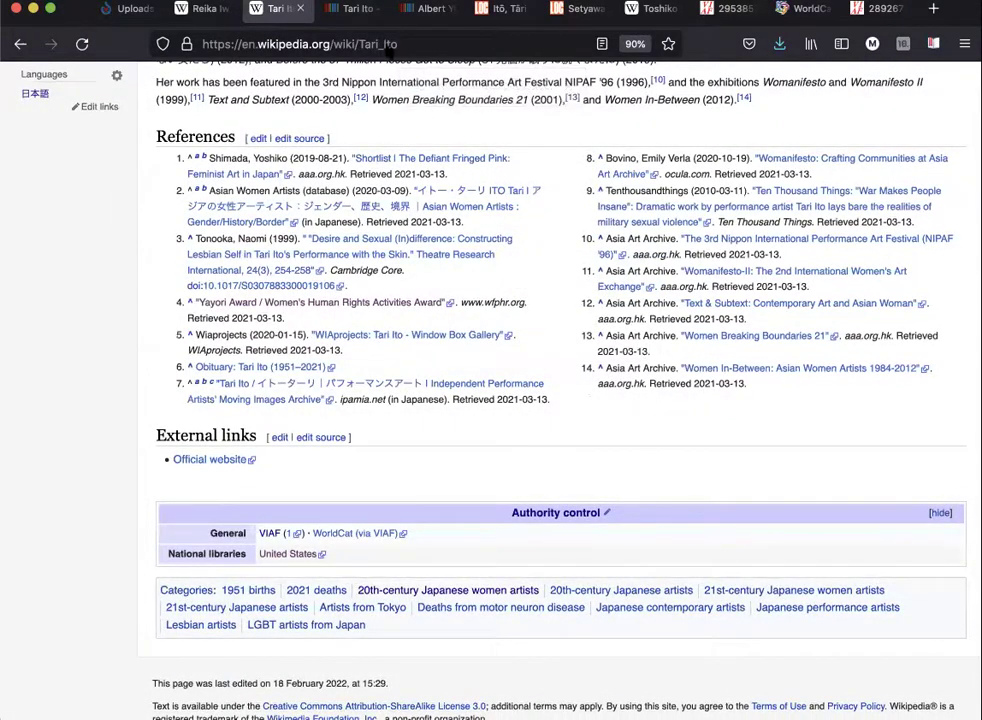
# - Compare the identifiers on the Tari Ito Wikidata item with the Authority control box in the published article
pyautogui.click(345, 15)
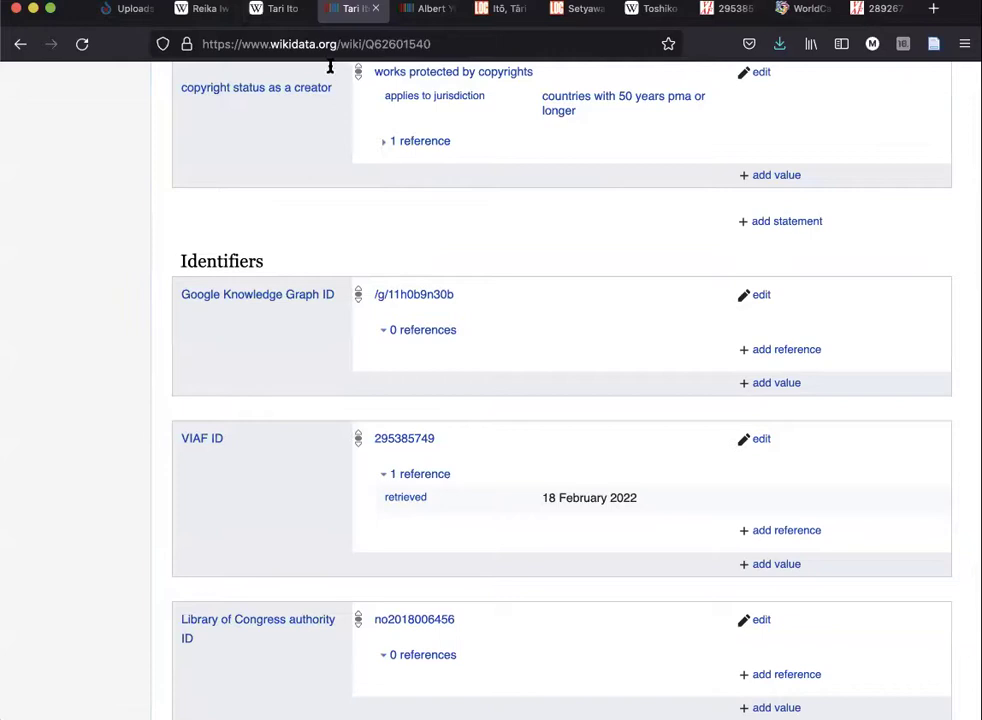
pyautogui.hotkey('ctrl', 'shift', 'Tab')
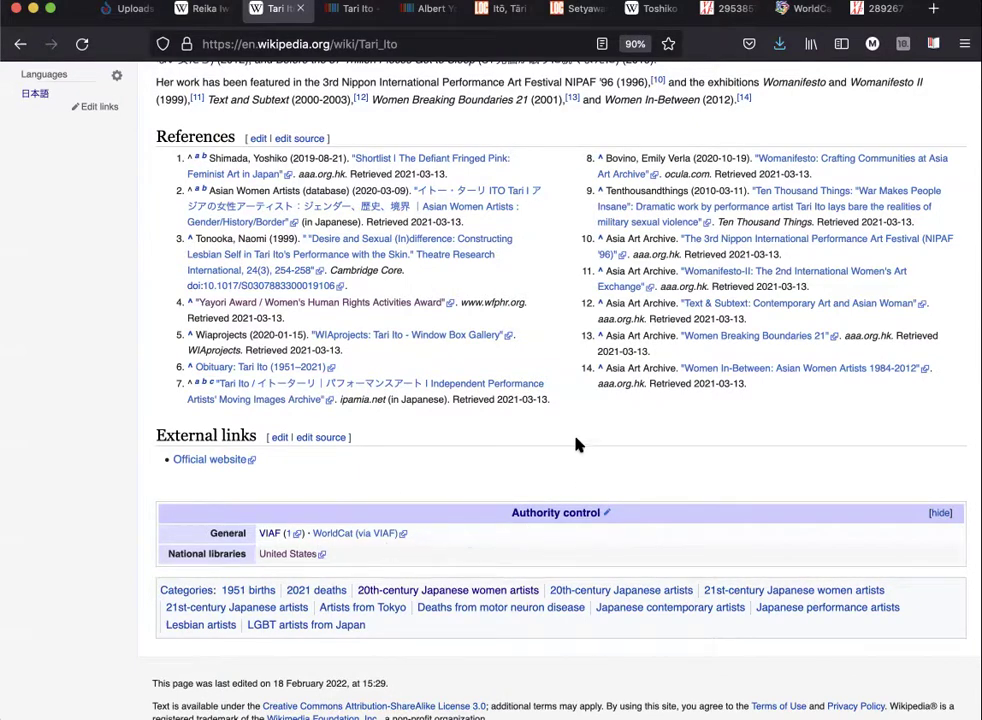
pyautogui.scroll(8, 122, 237)
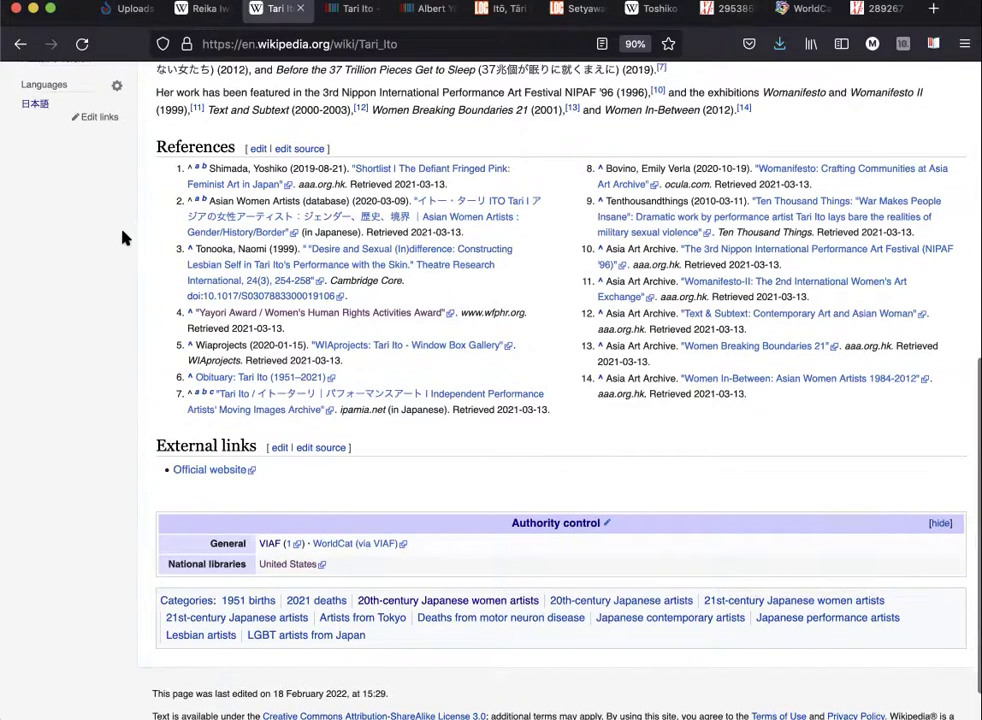